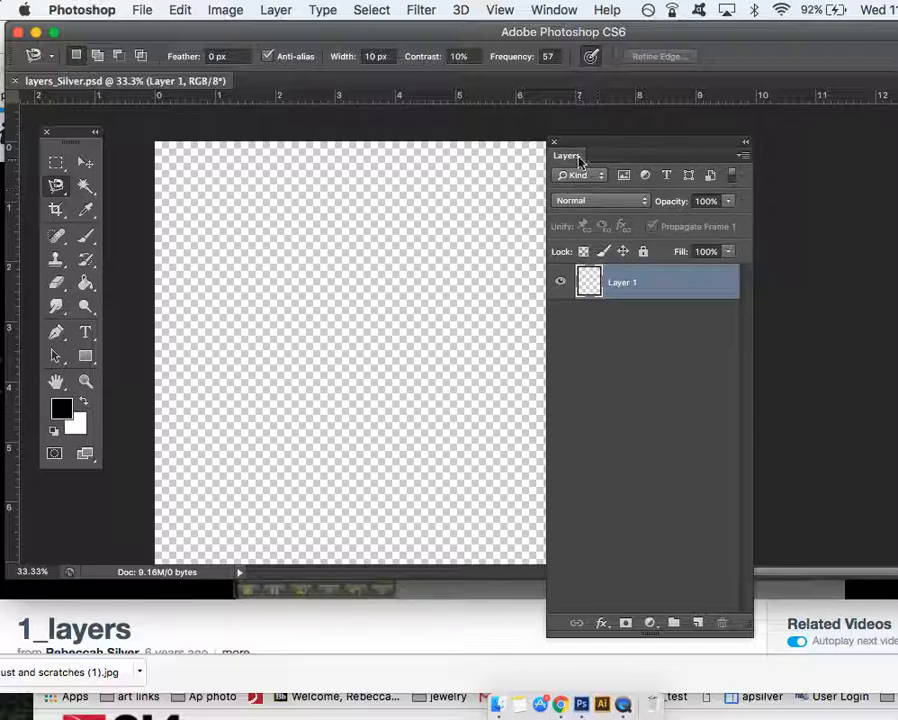
Step: Move the Layers panel away from the canvas centre and set the display to full screen mode with the menu bar
left_click_drag(575, 146, 693, 110)
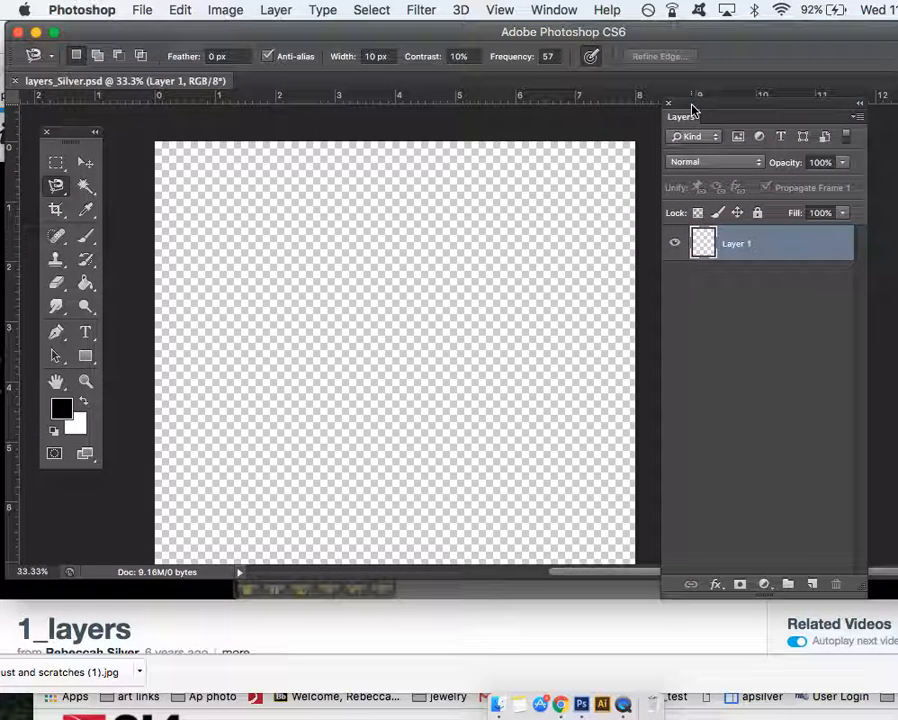
key("f")
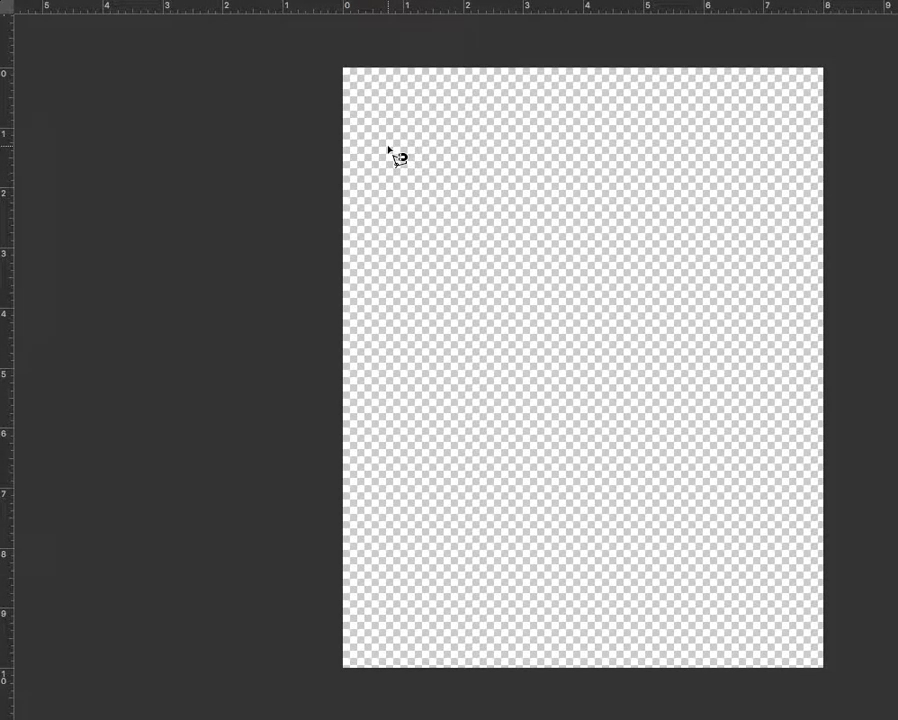
key("f")
key("f")
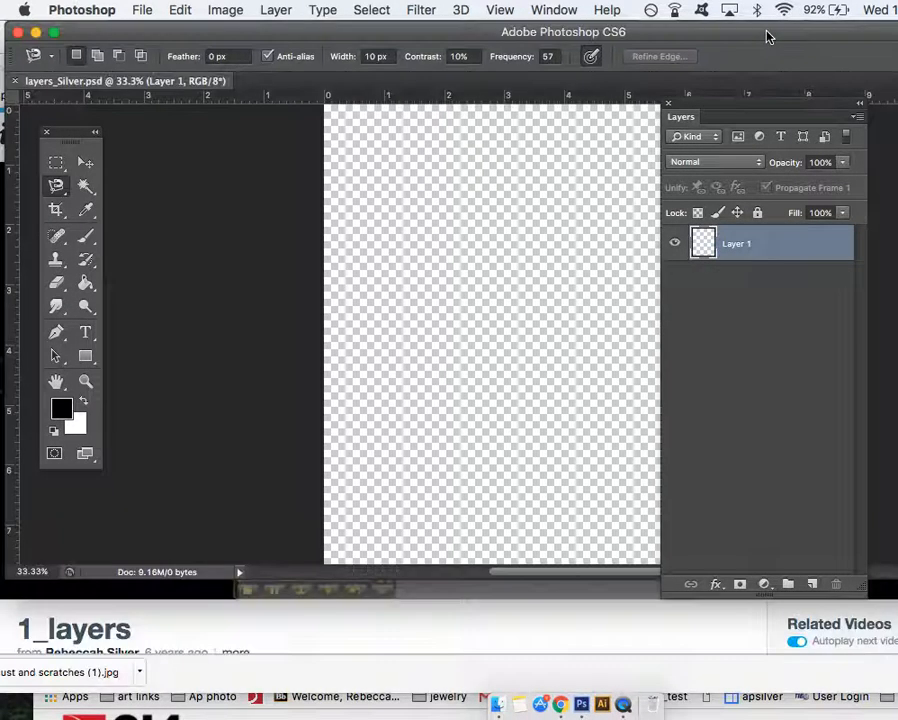
left_click_drag(640, 30, 232, 20)
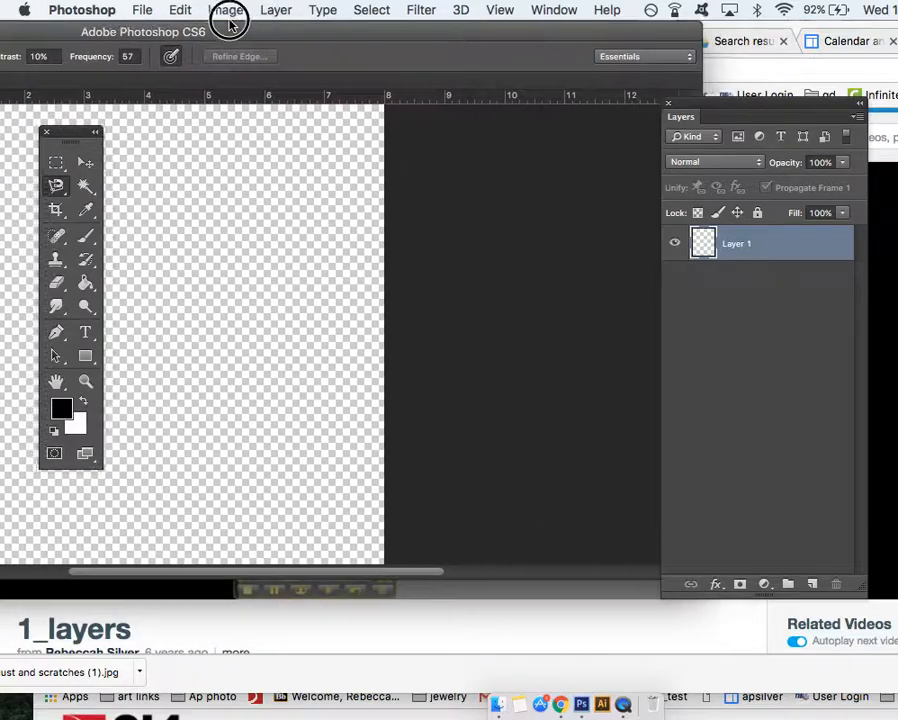
key("f")
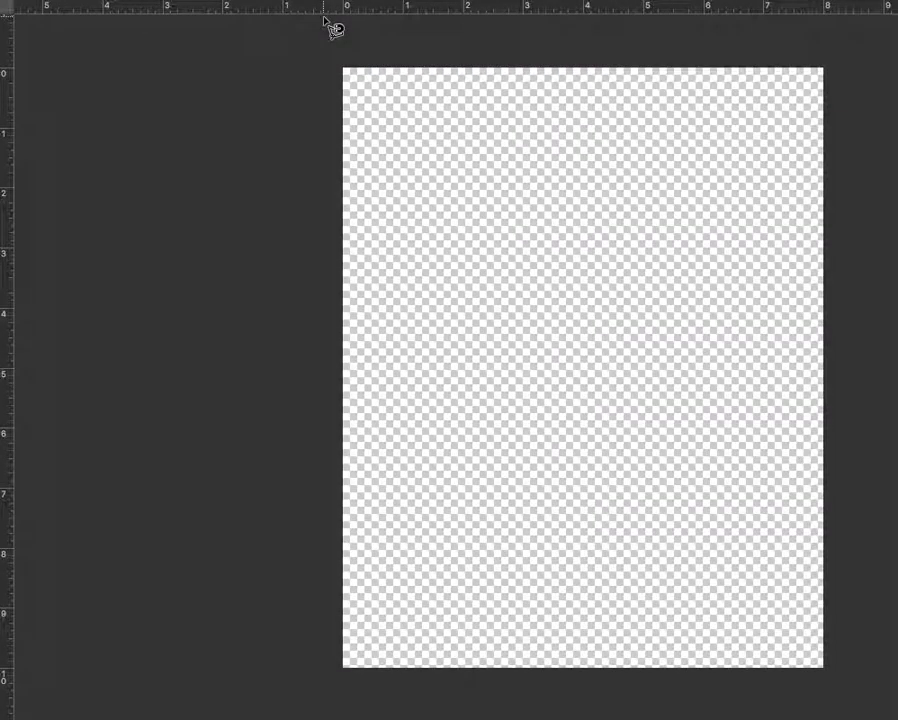
key("f")
key("f")
key("f")
key("f")
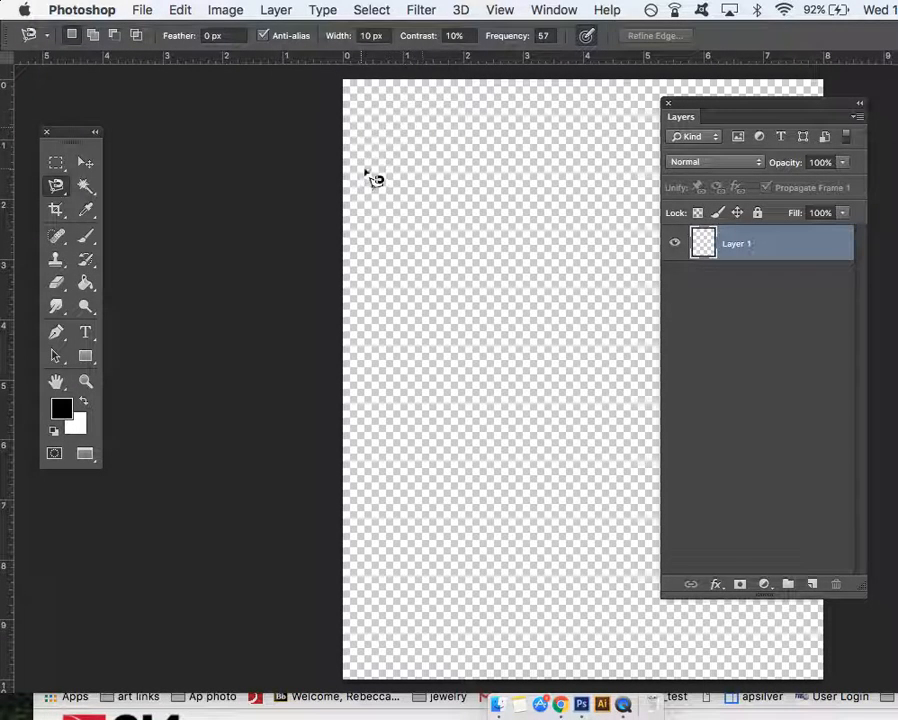
key("f")
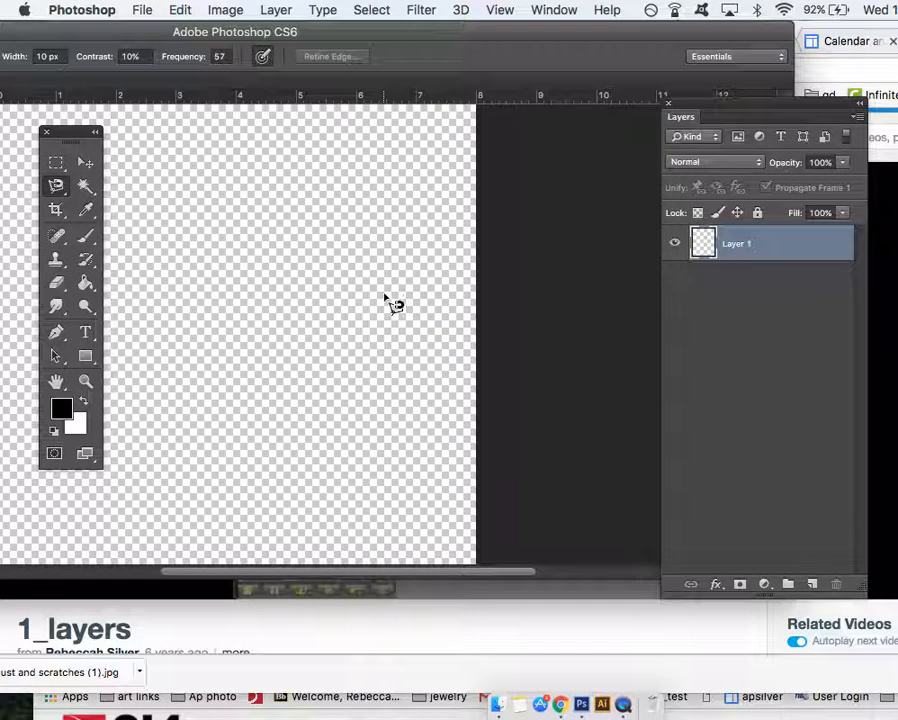
key("f")
key("f")
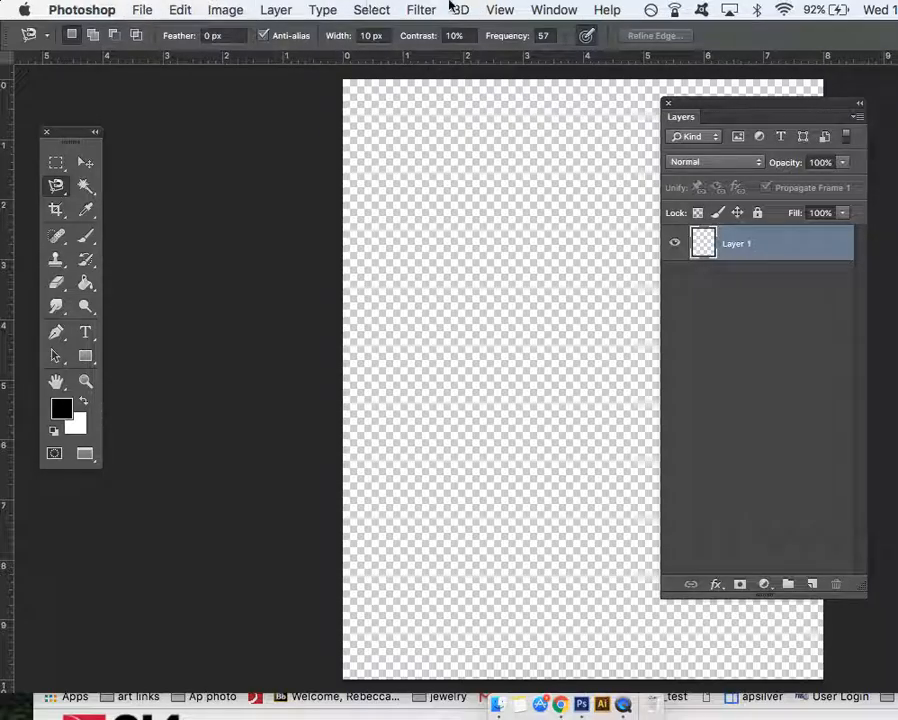
Step: Move the floating Tools panel closer to the canvas, close it and show it again
left_click_drag(67, 141, 198, 168)
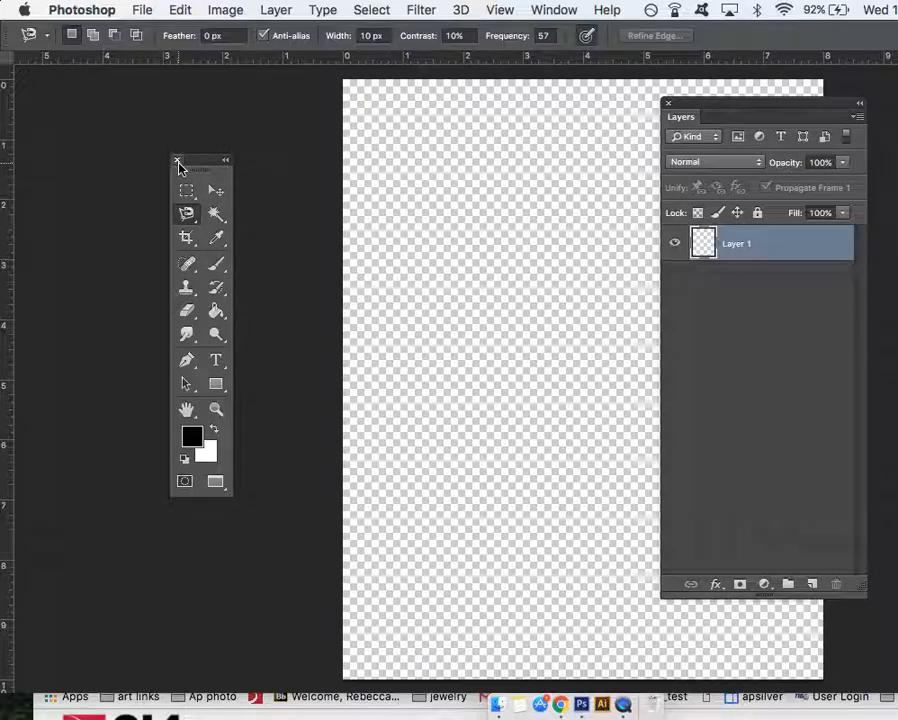
left_click_drag(210, 166, 210, 110)
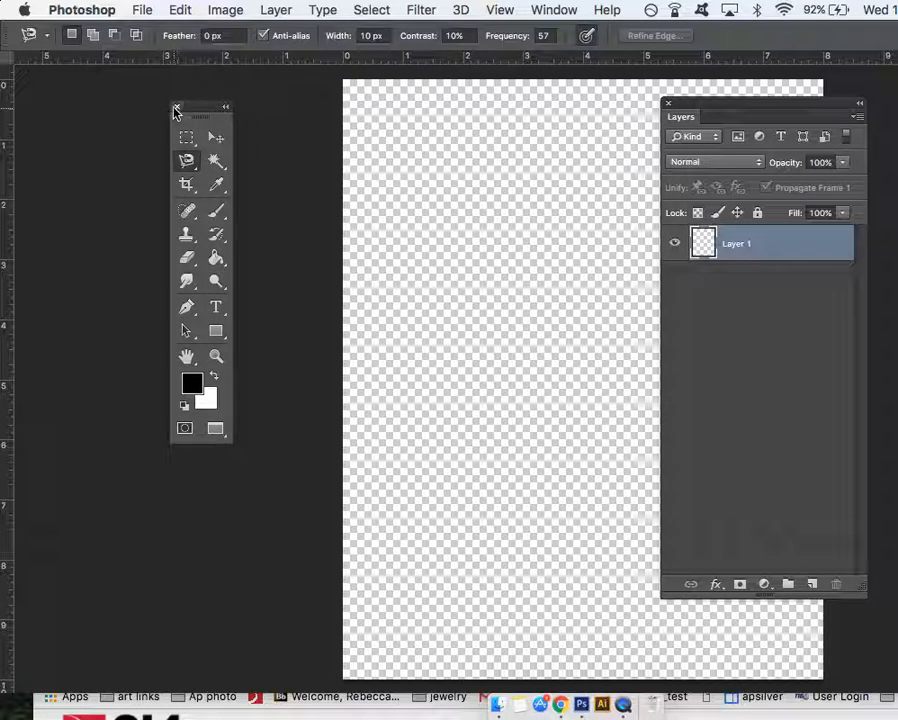
left_click(176, 108)
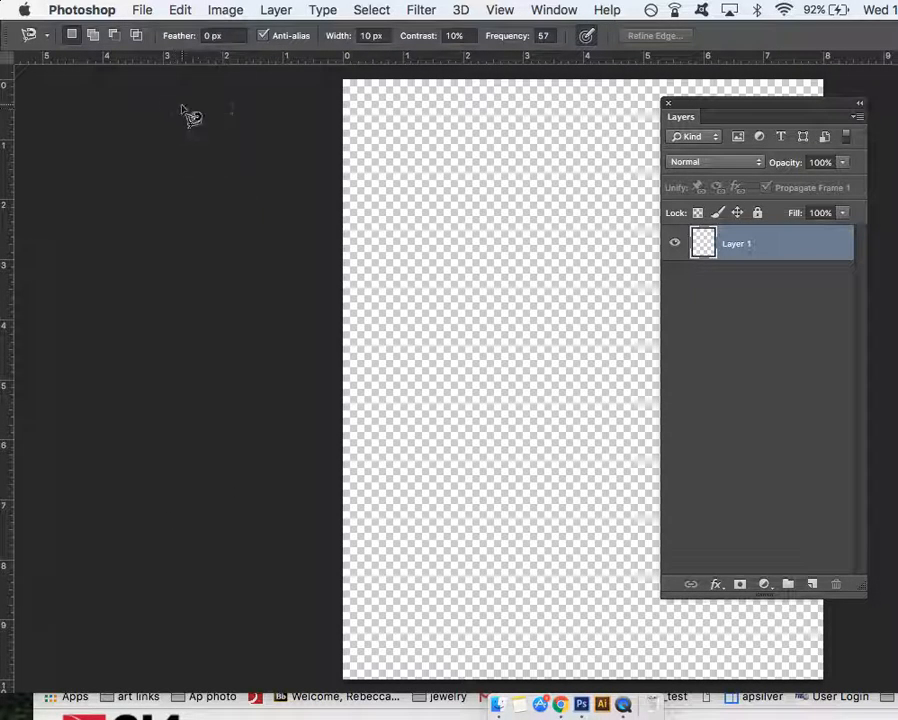
left_click(550, 9)
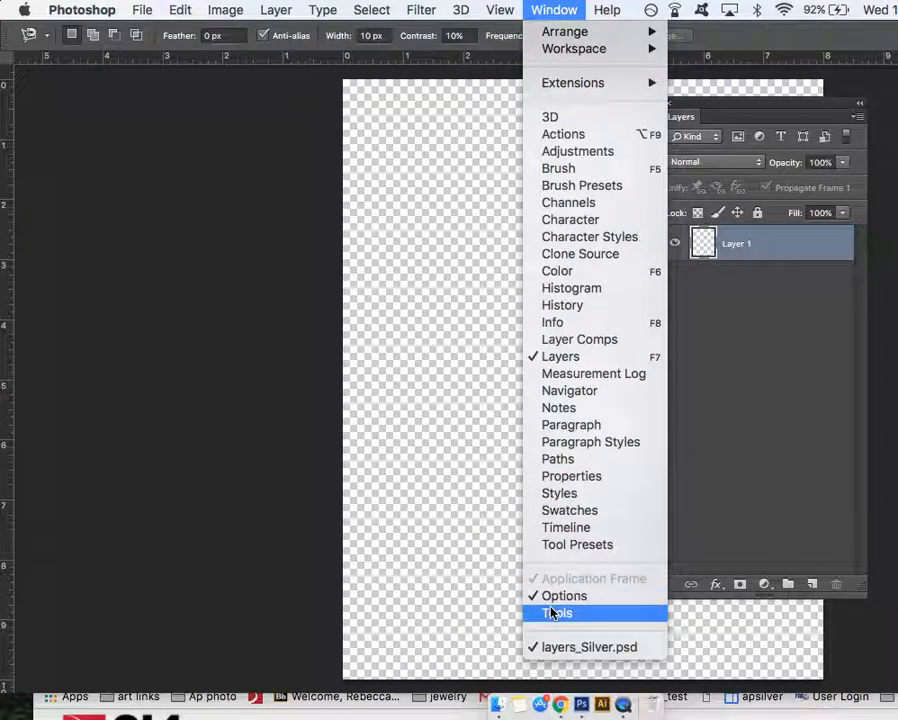
left_click(551, 613)
Step: Close the Layers panel, show it again and place it over the canvas's right edge
left_click(668, 102)
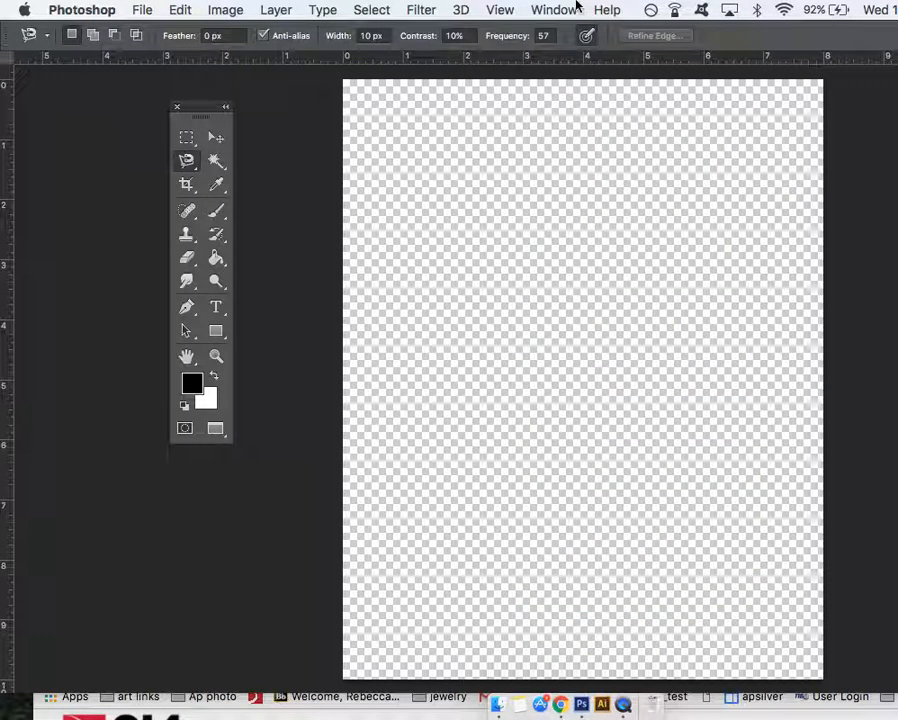
left_click(575, 8)
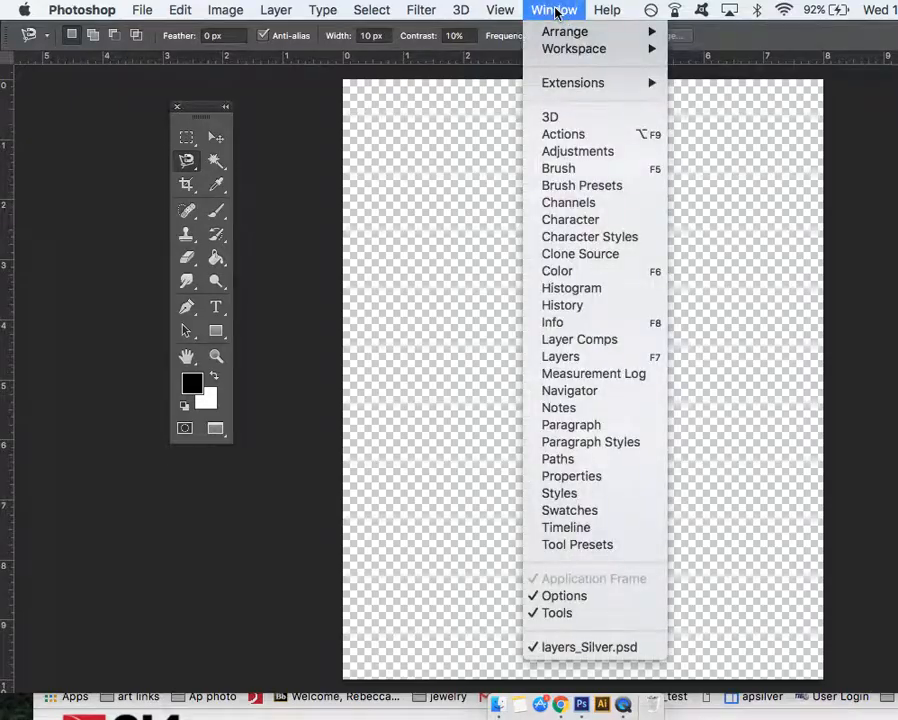
left_click(555, 357)
left_click_drag(742, 100, 658, 141)
mouse_move(781, 133)
left_mouse_down()
mouse_move(890, 145)
mouse_move(776, 140)
left_mouse_up()
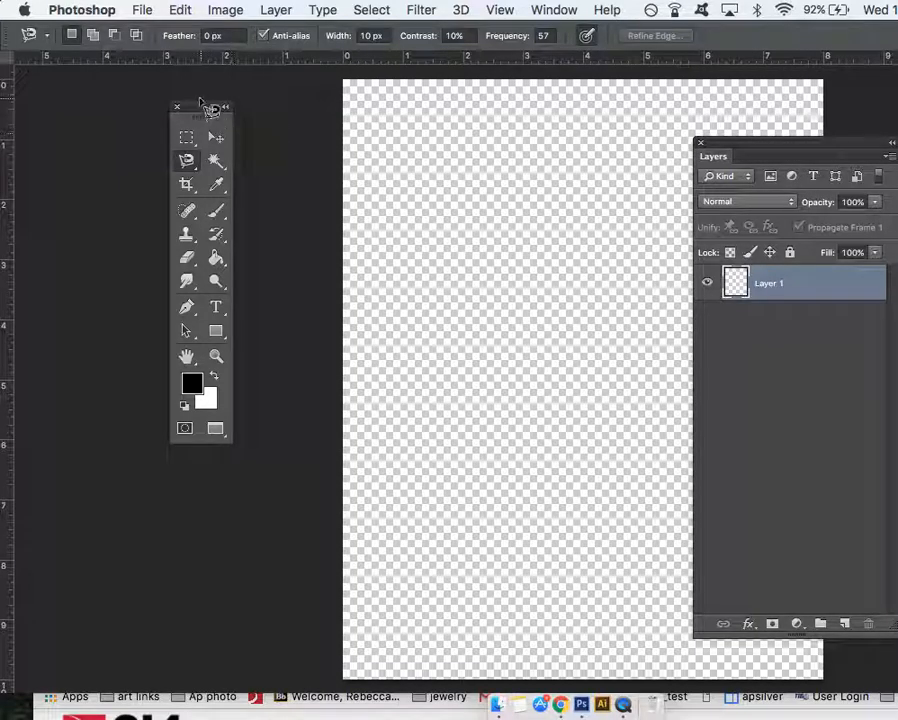
Step: Move the Tools panel slightly higher, collapse it to a single column and restore the two-column layout
left_click_drag(198, 112, 186, 87)
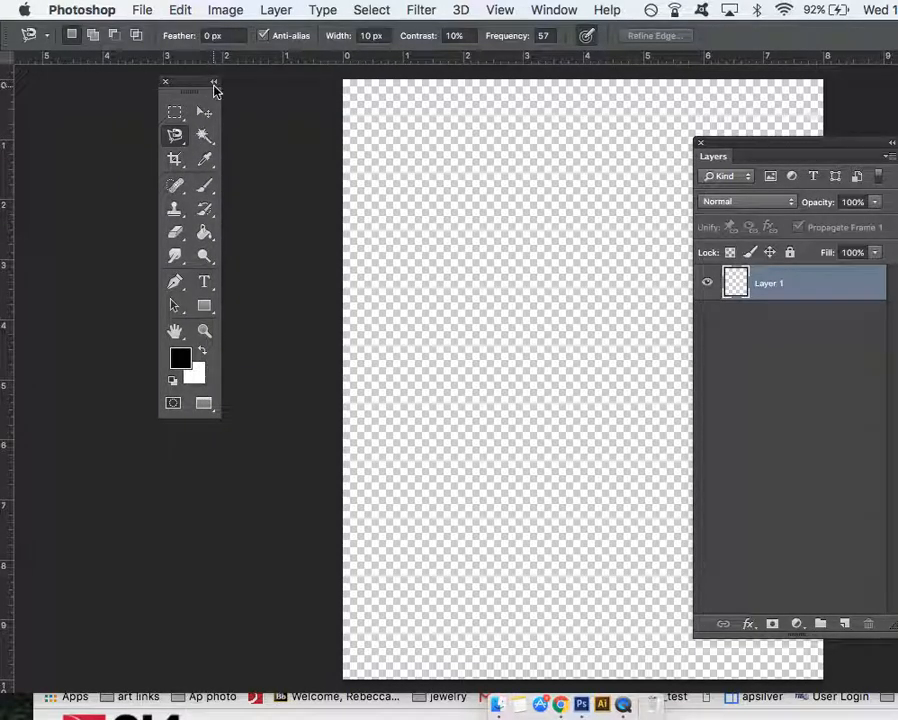
left_click(213, 83)
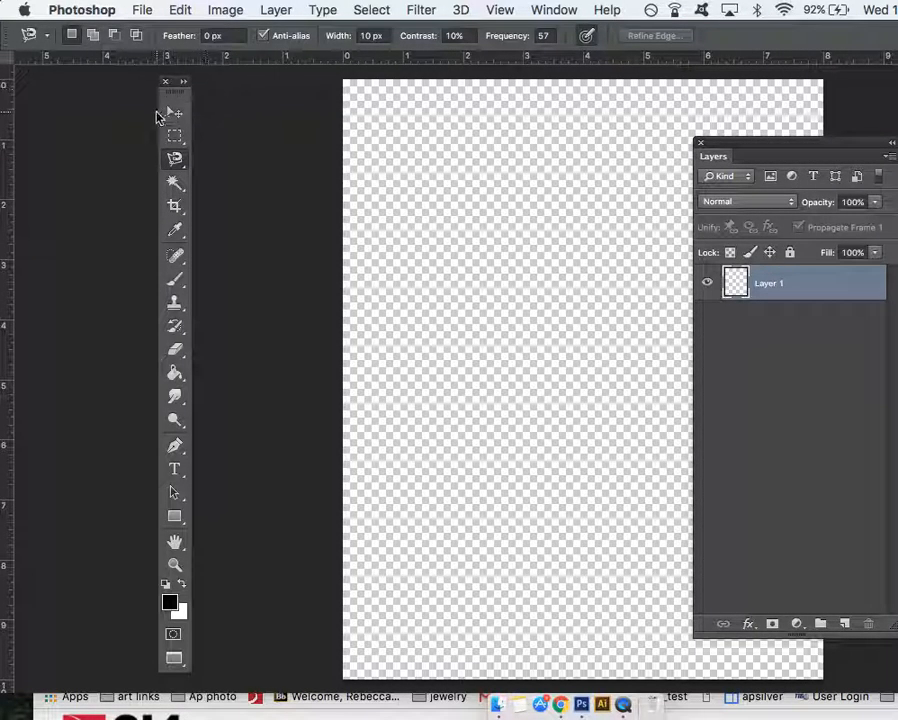
left_click(184, 86)
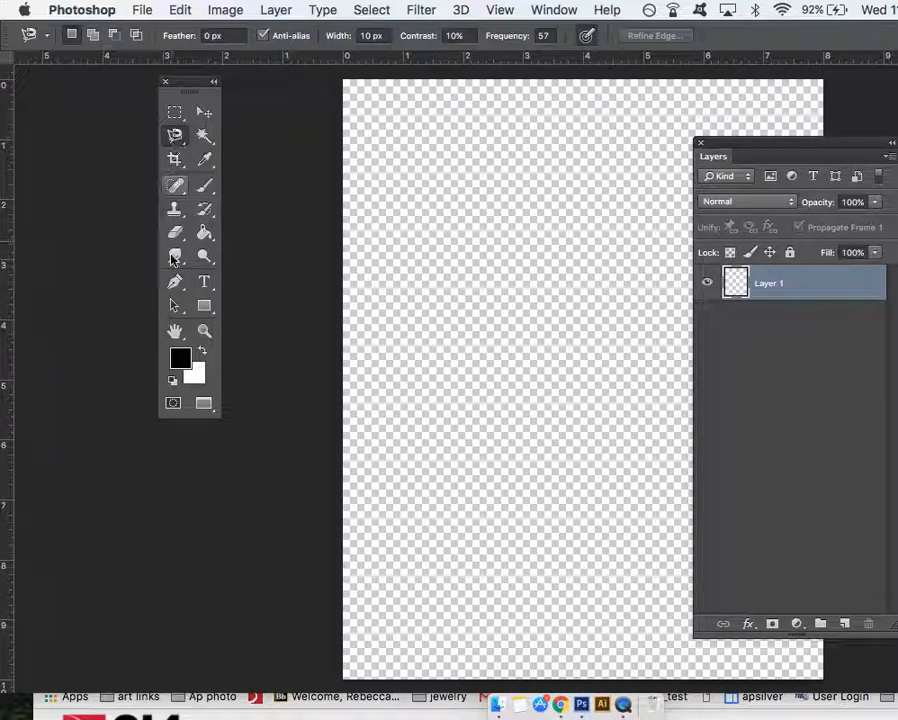
Step: Examine the Brush tool's hidden variants and activate the Magic Wand tool to view its options
left_click(205, 186)
left_click(212, 188)
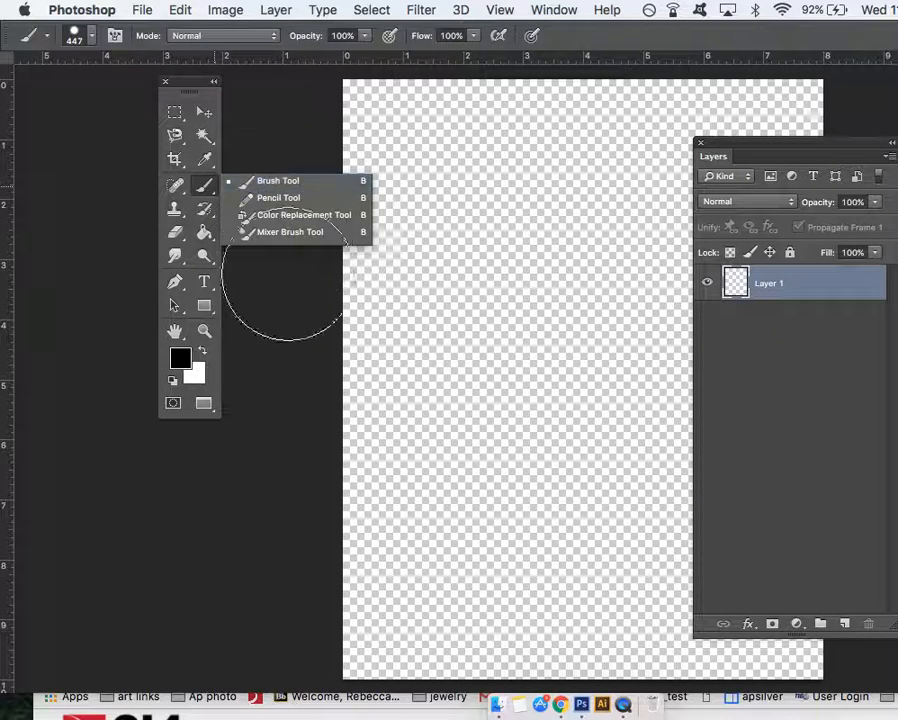
left_click(204, 136)
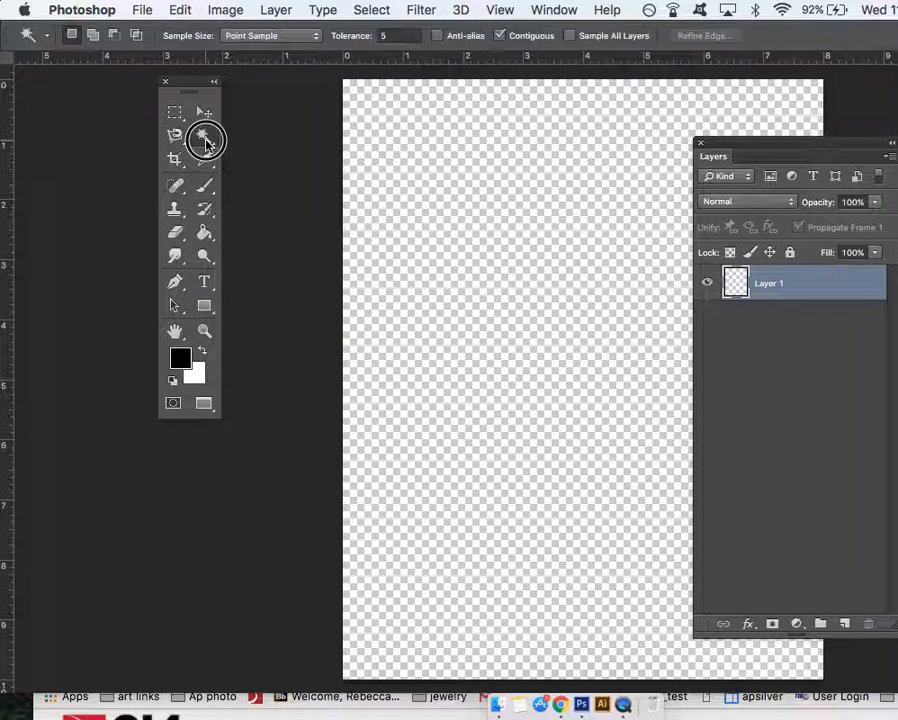
left_click(203, 172)
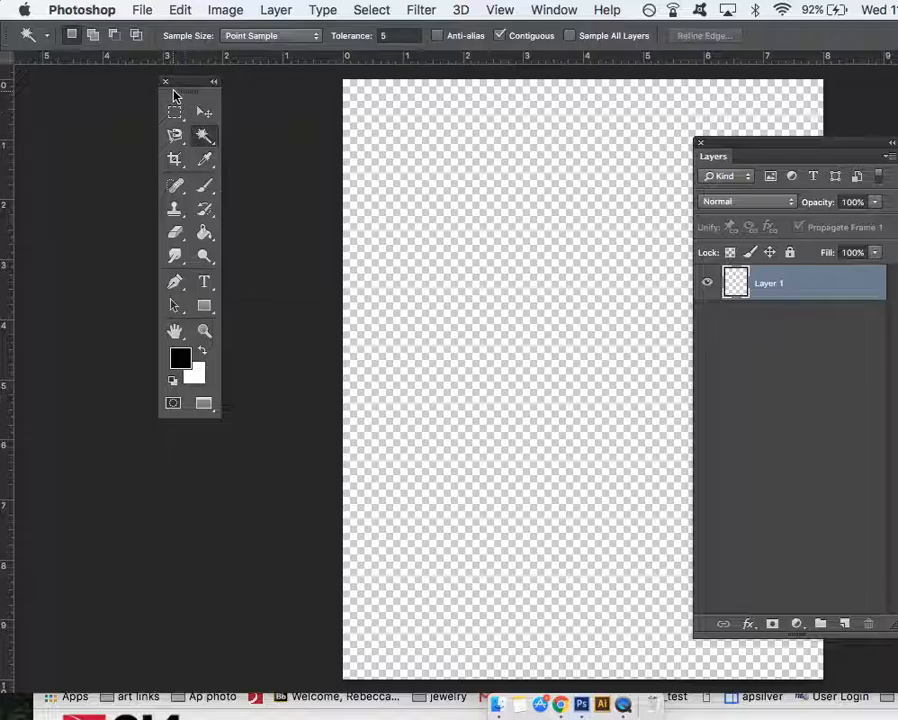
Step: Activate the Move tool and arrange the canvas between the Tools and Layers panels so neither covers it
left_click(206, 114)
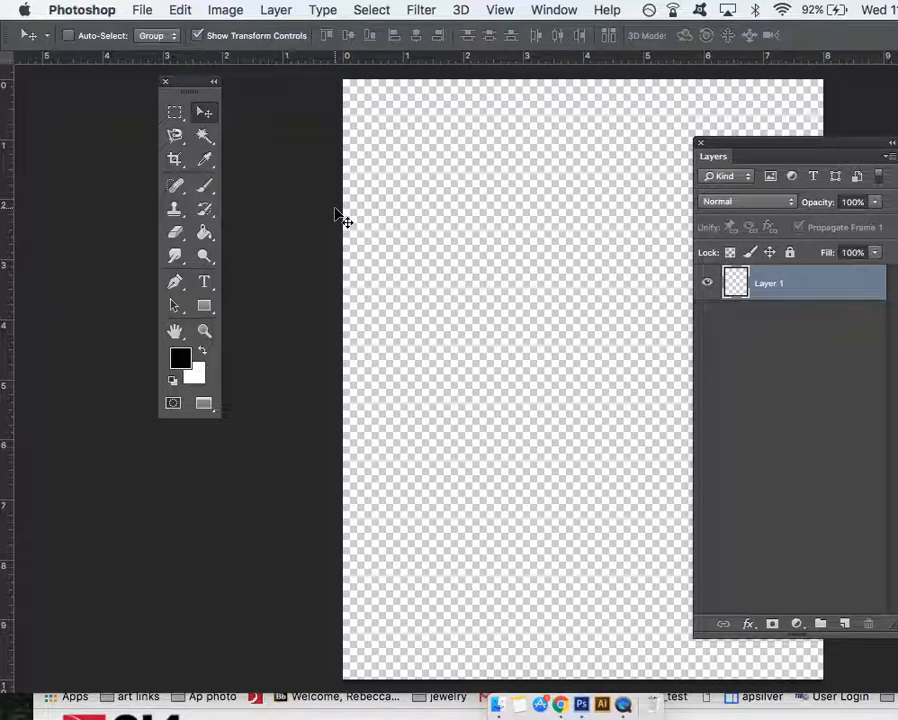
left_click(446, 196)
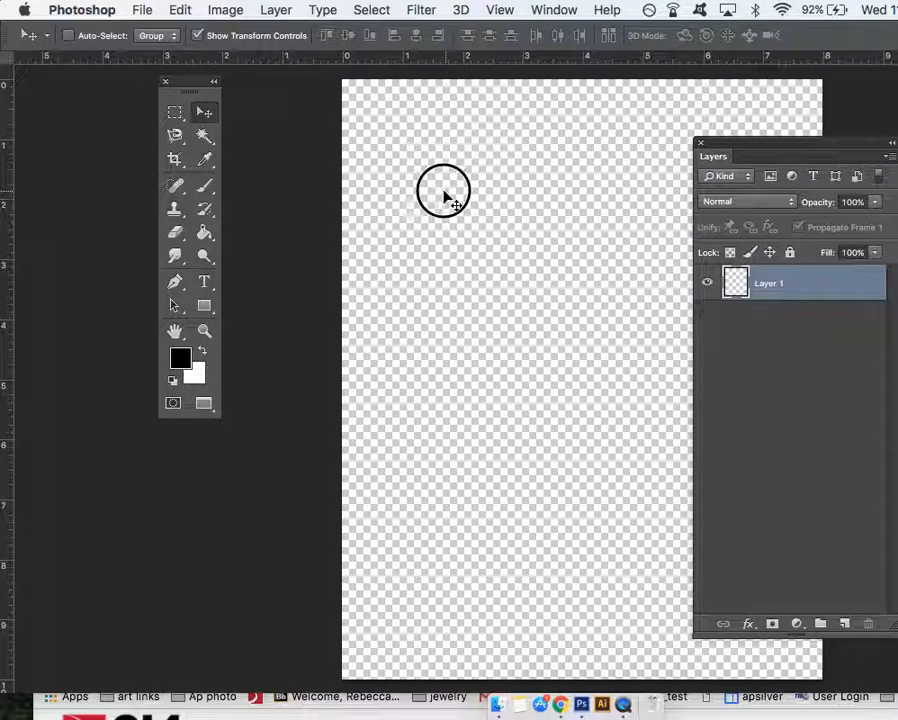
left_click_drag(446, 196, 334, 186)
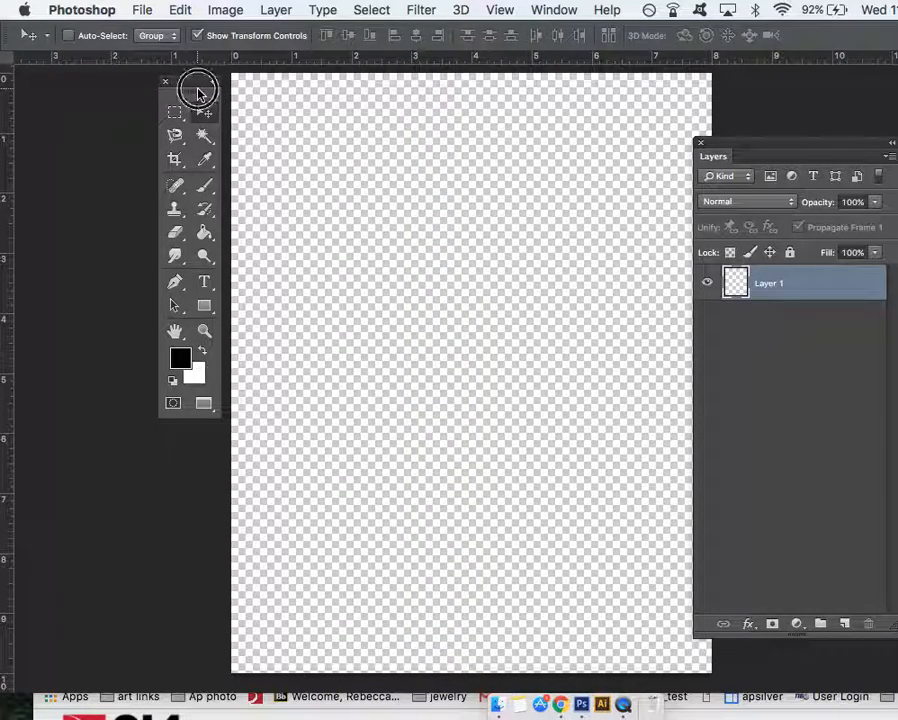
left_click_drag(197, 93, 132, 96)
left_click_drag(312, 110, 262, 112)
left_click_drag(747, 151, 730, 122)
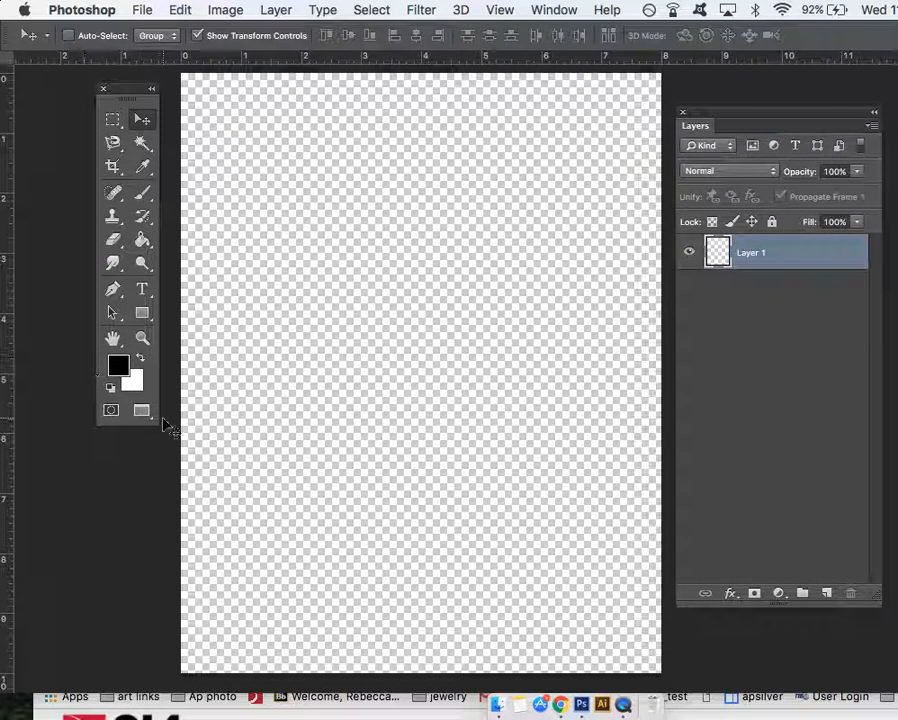
Step: Compare the tool options of the Brush, Move, Magic Wand, Eyedropper and History Brush tools
left_click(144, 196)
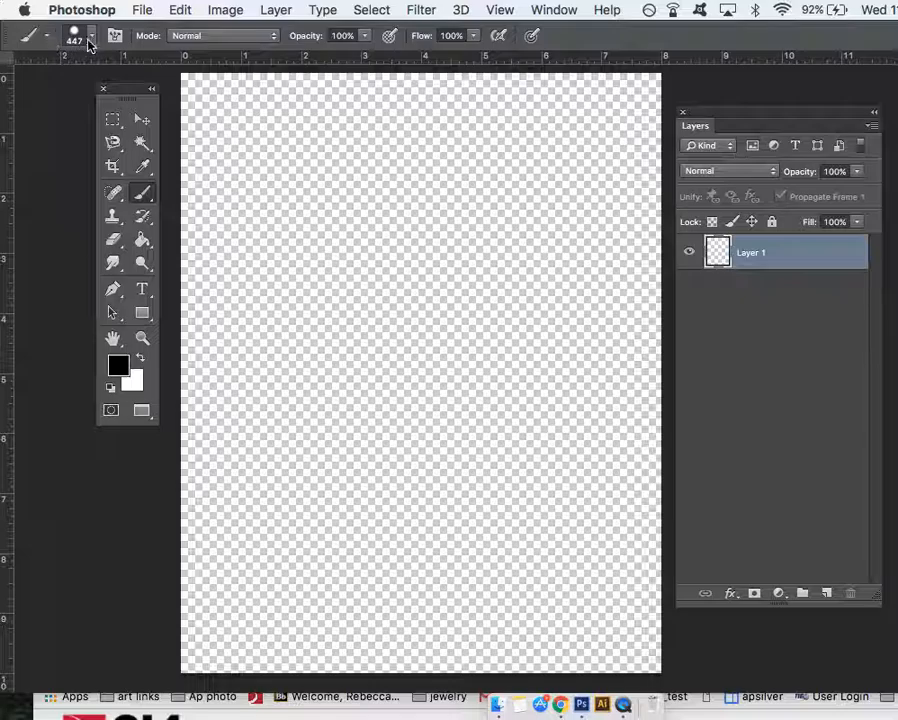
left_click(144, 120)
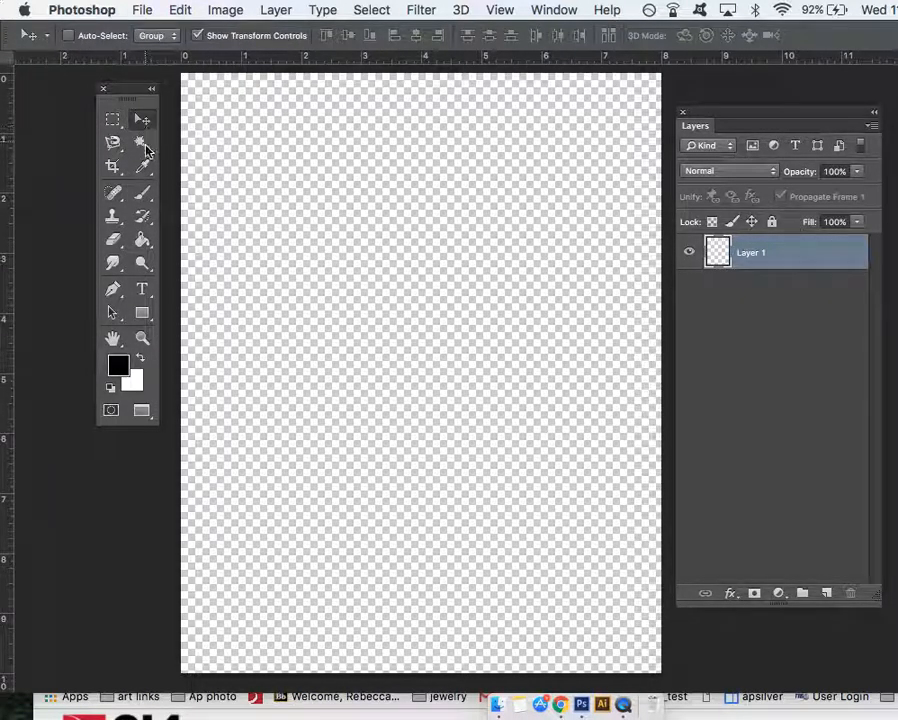
left_click(144, 146)
left_click(142, 170)
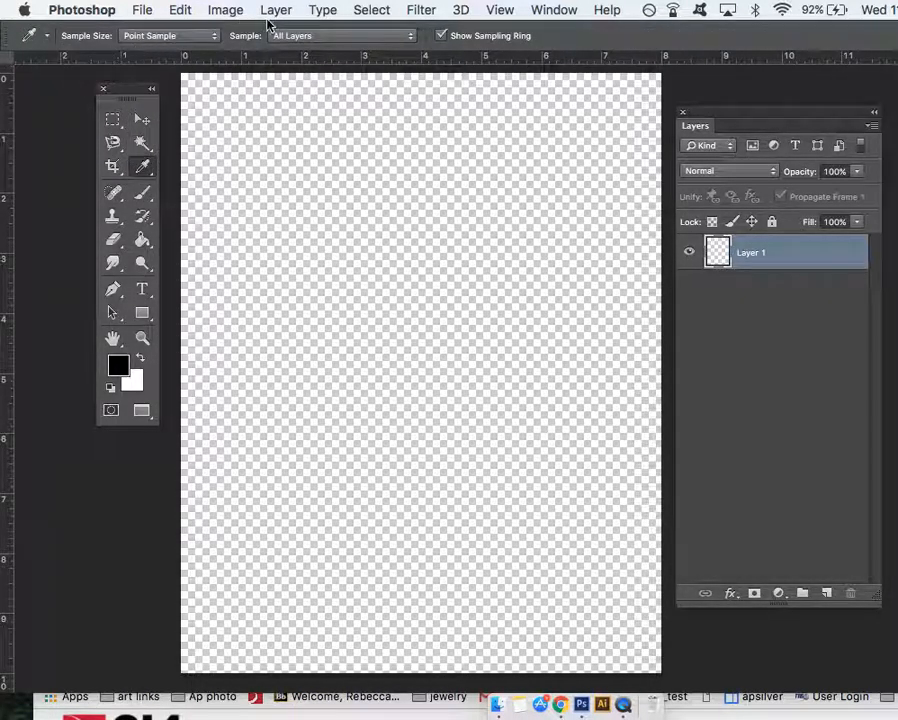
left_click(142, 196)
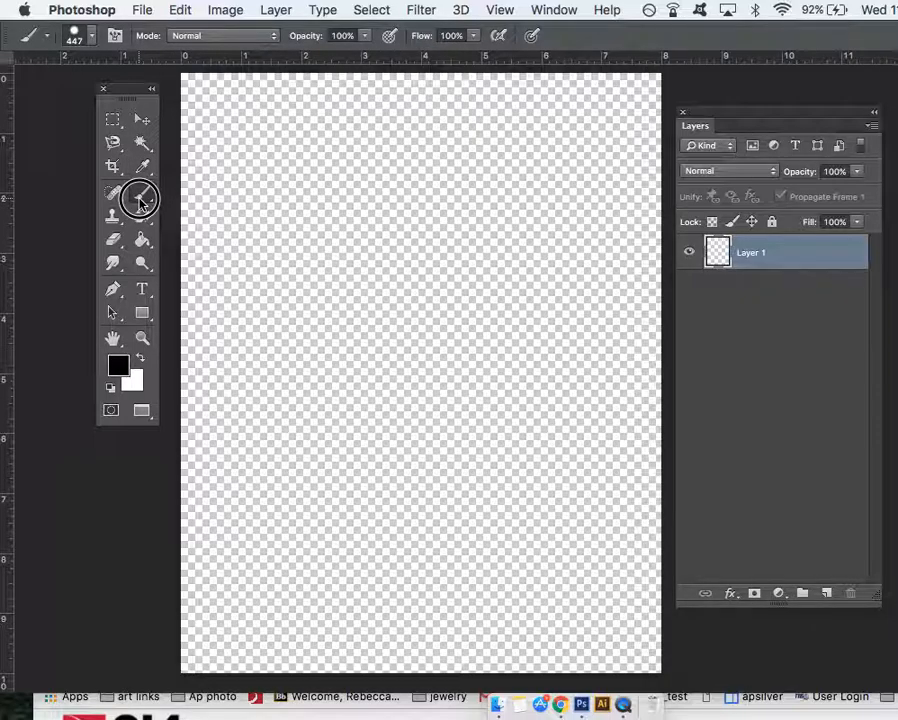
left_click(141, 220)
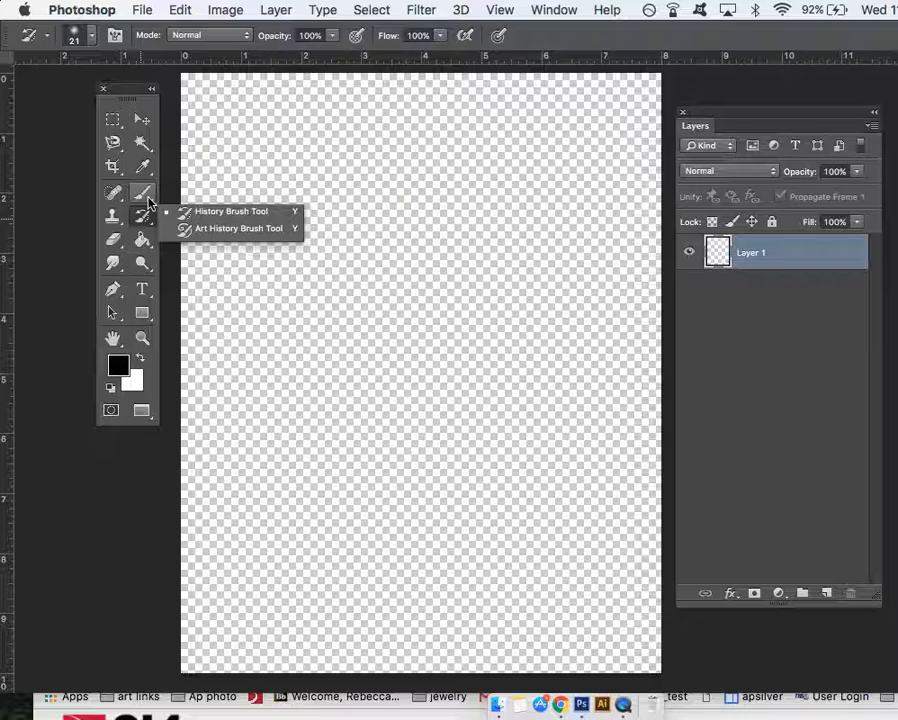
Step: Activate the Brush tool, choose the 28 px hard round preset and set its size to 87 px
left_click(141, 197)
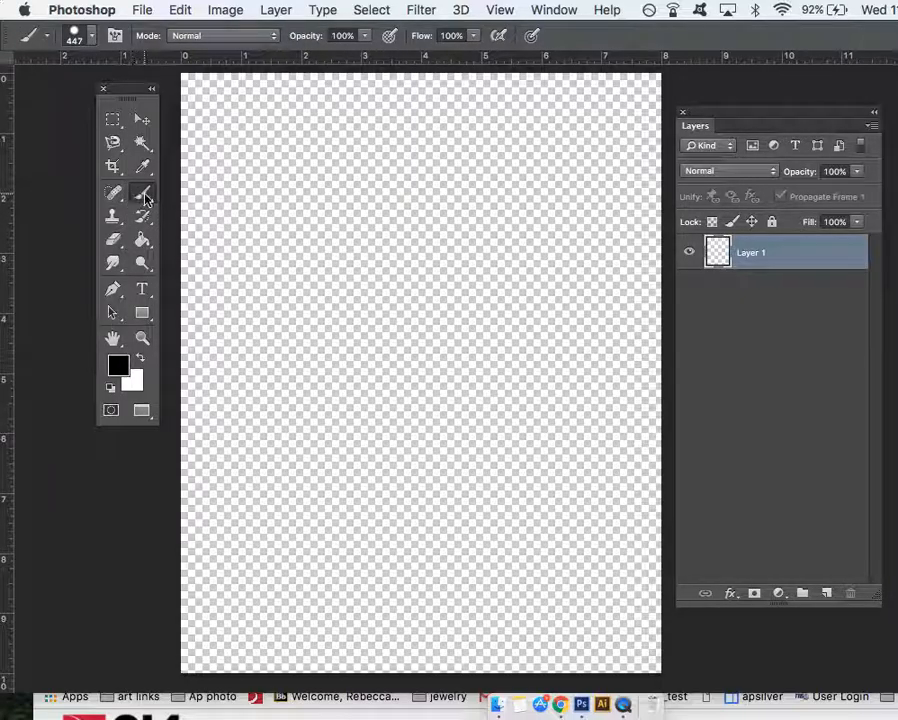
left_click(90, 35)
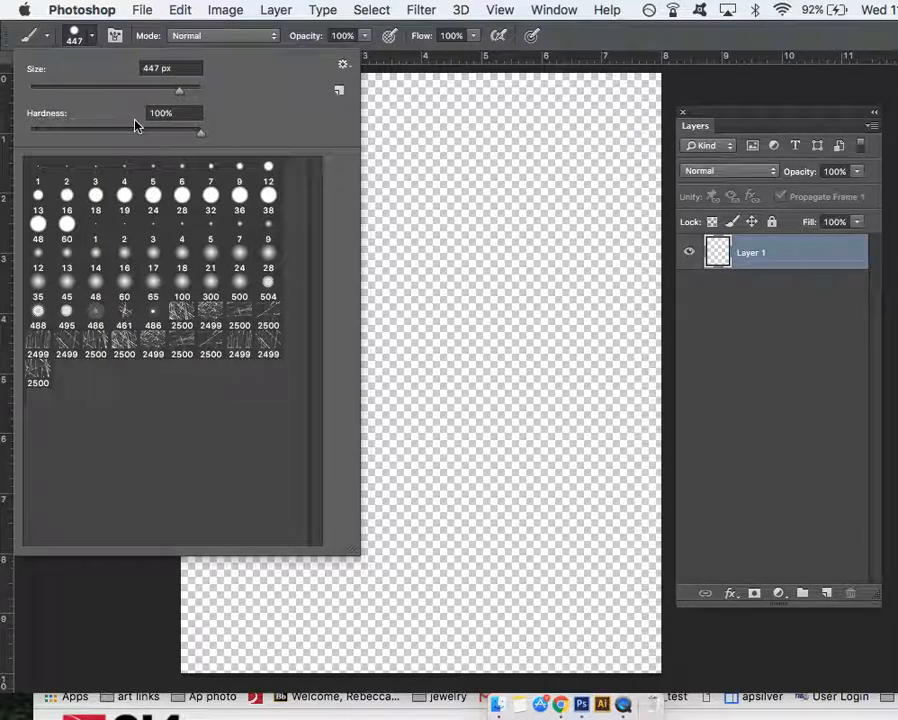
left_click_drag(178, 92, 78, 91)
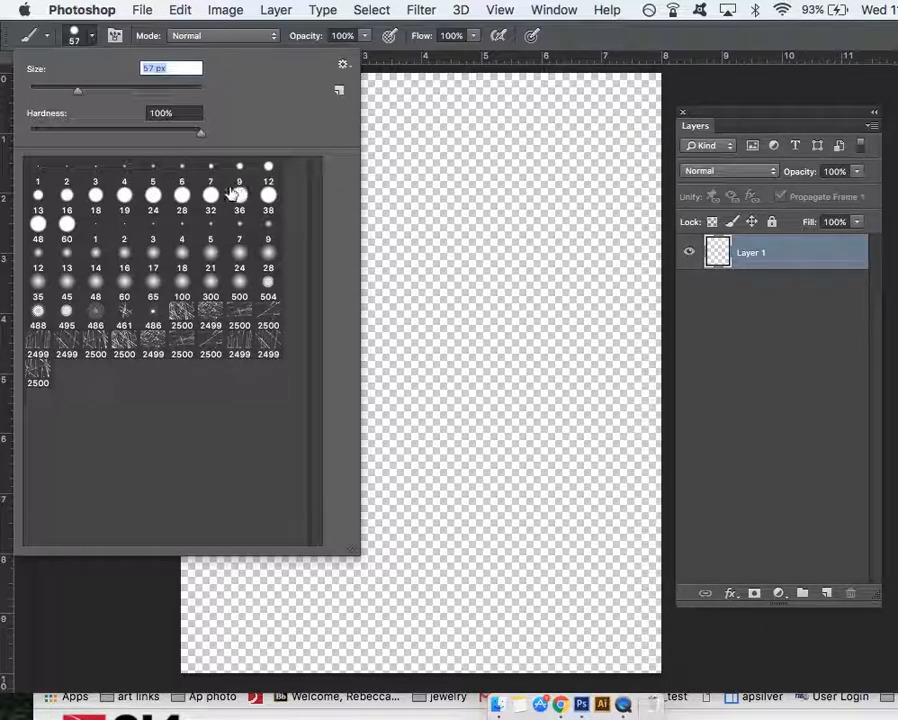
left_click(183, 200)
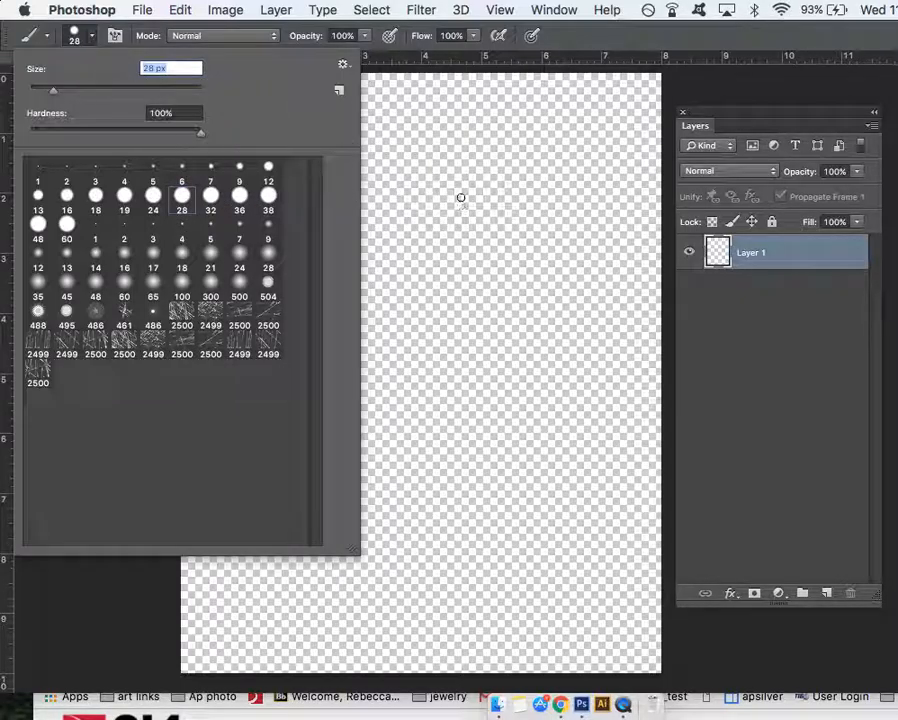
mouse_move(60, 91)
left_mouse_down()
mouse_move(182, 100)
mouse_move(194, 90)
mouse_move(104, 92)
left_mouse_up()
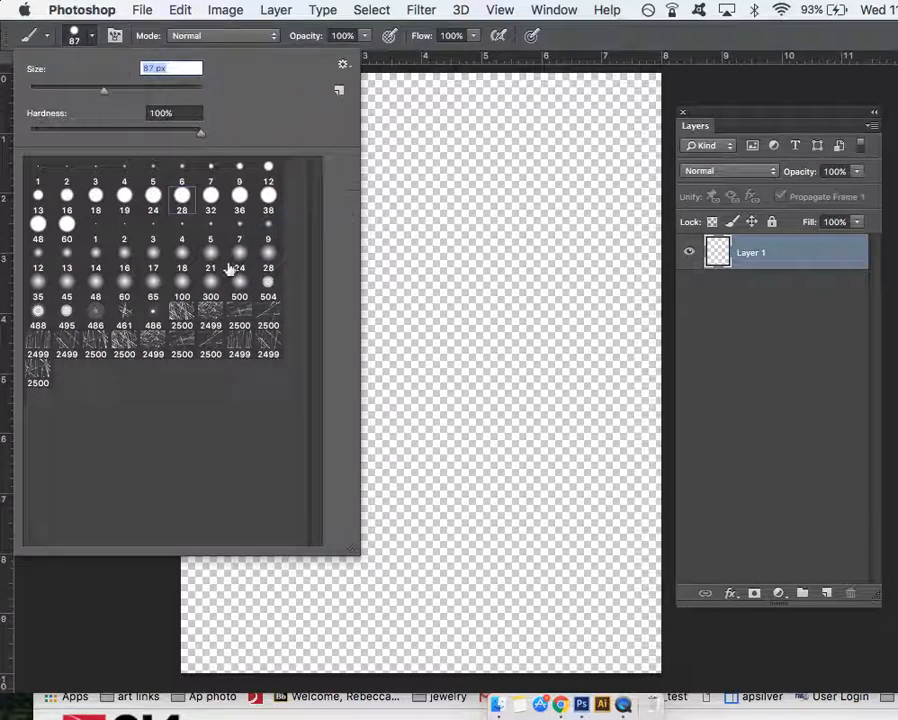
Step: Close the brush settings and set the foreground color to bright green (#3ee96e)
left_click(385, 58)
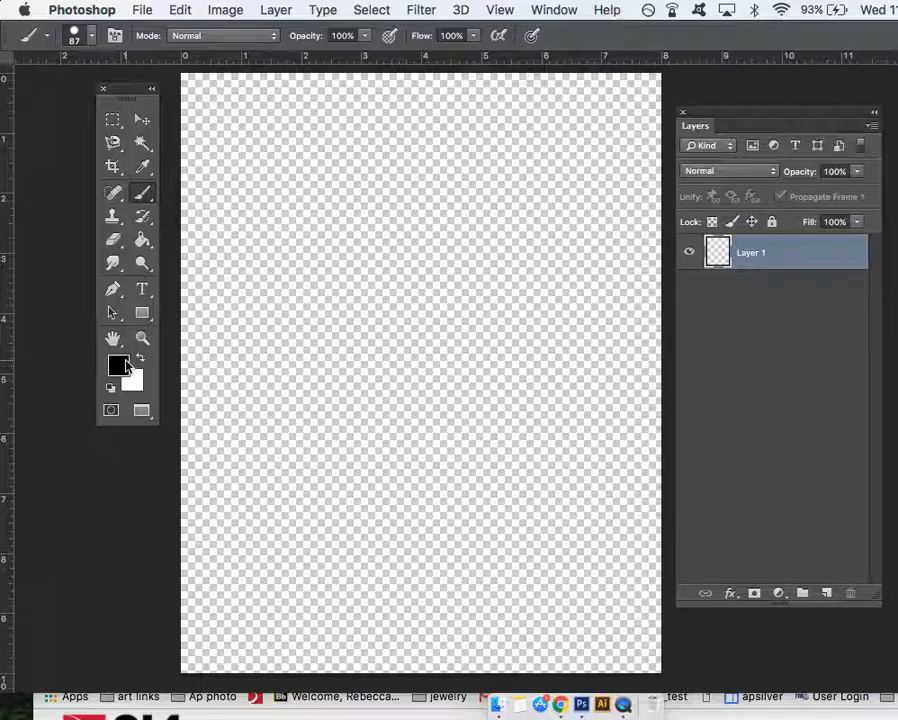
left_click(118, 365)
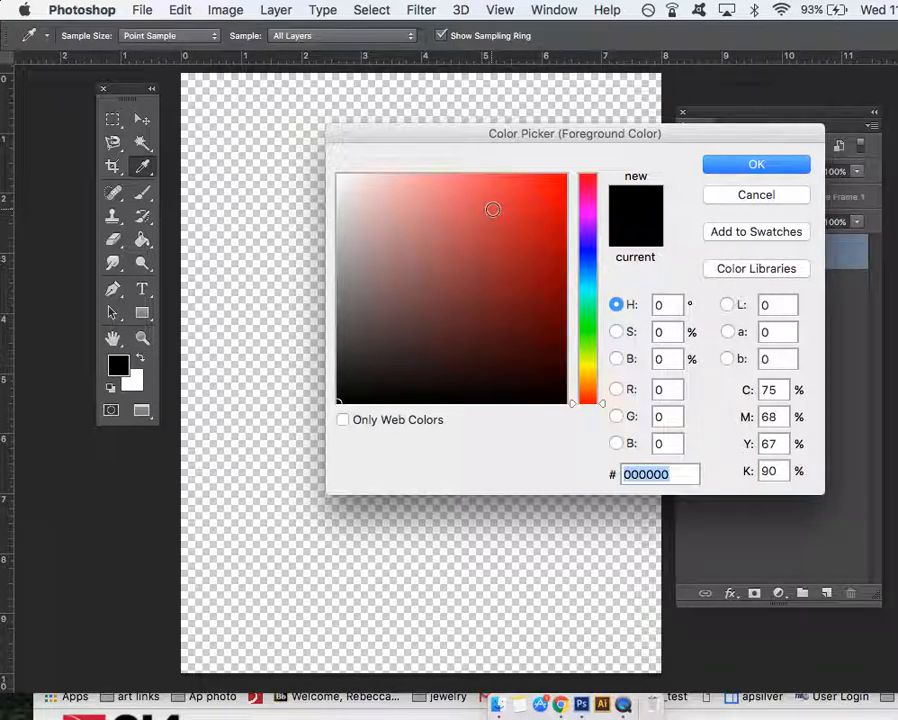
left_click_drag(588, 266, 582, 314)
left_click(506, 194)
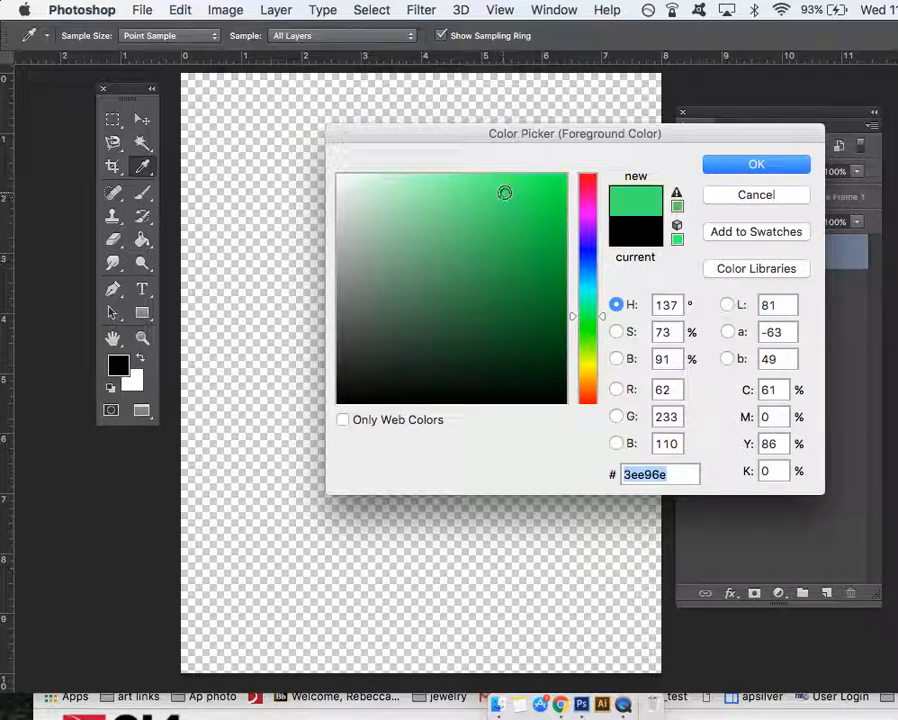
left_click(743, 166)
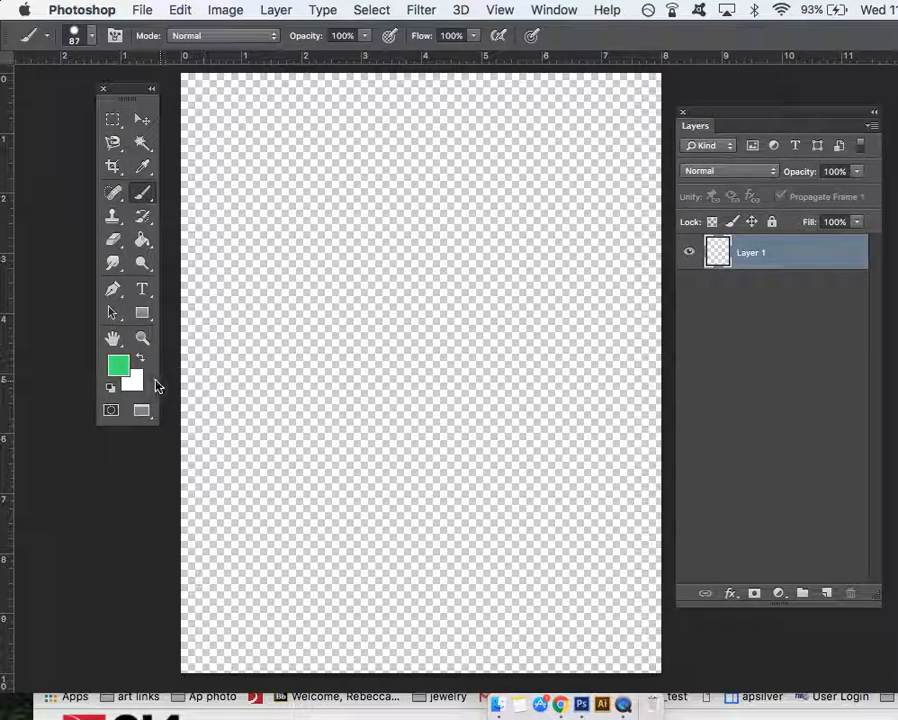
Step: Swap white into the foreground and change it to bright red, and swap the colors again so green is the foreground
left_click(142, 361)
left_click(142, 361)
left_click(142, 361)
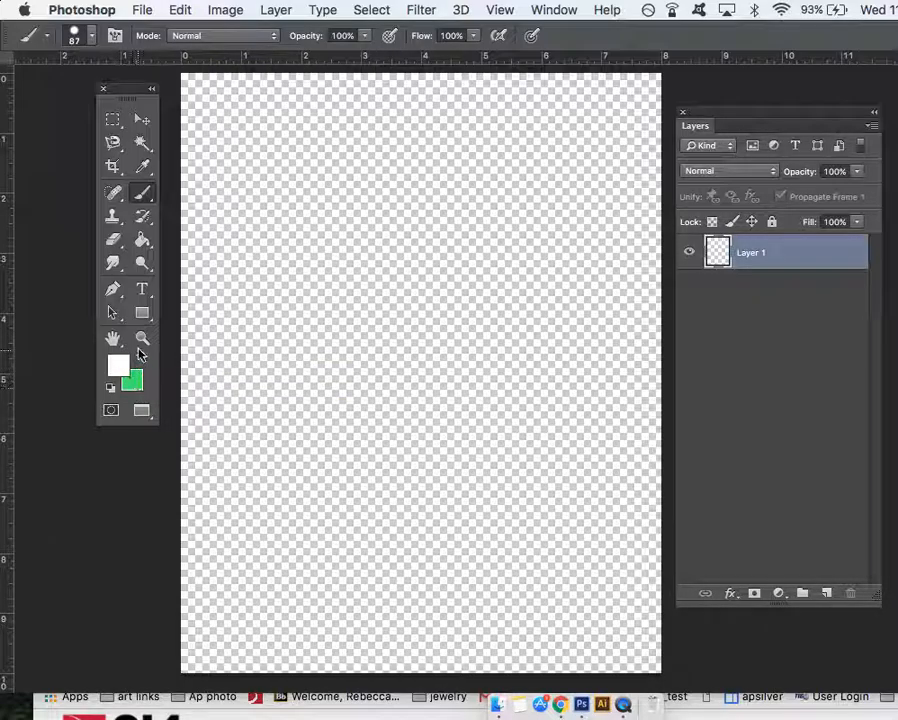
left_click(118, 365)
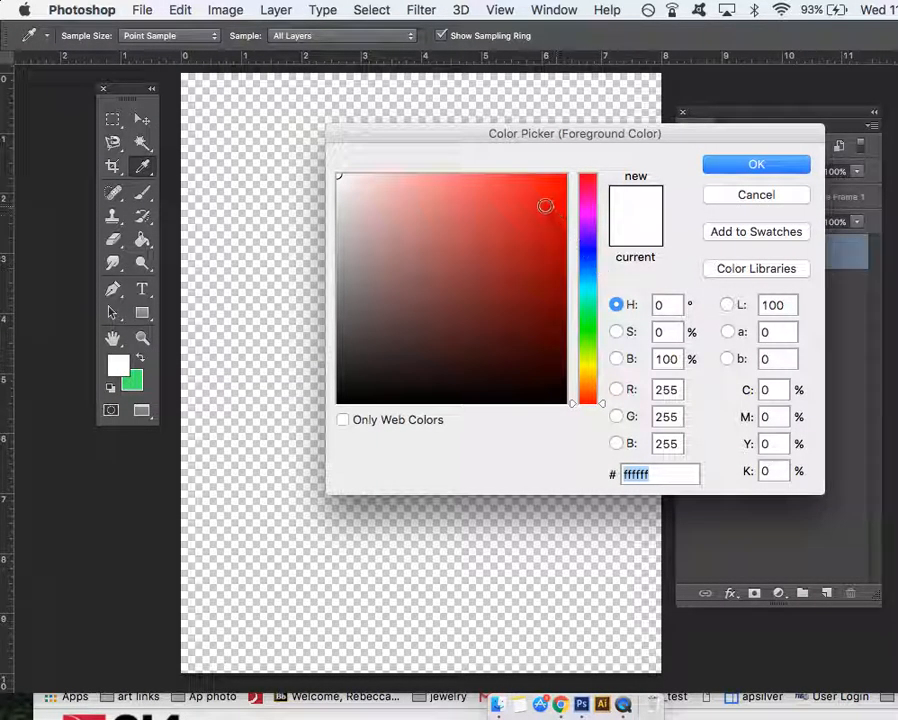
left_click(540, 203)
left_click(712, 167)
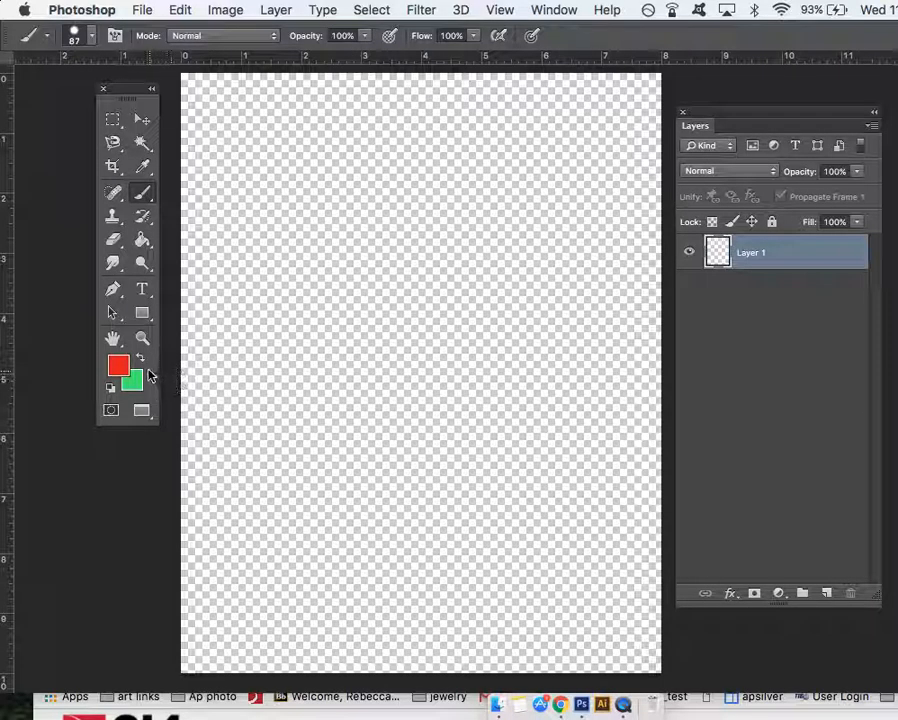
left_click(141, 359)
left_click(141, 359)
left_click(141, 359)
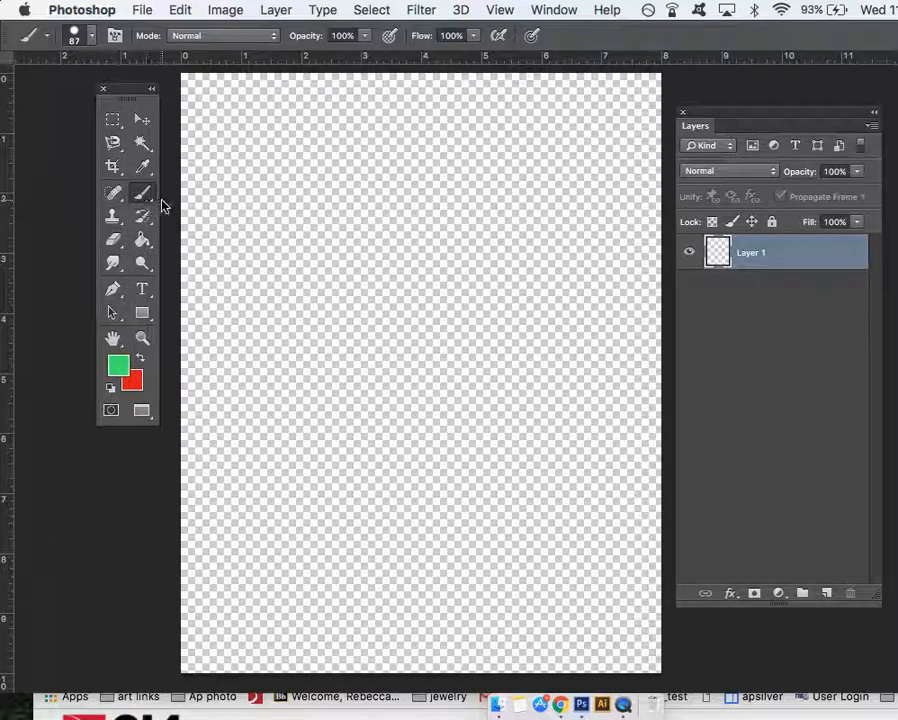
Step: Paint overlapping green strokes across the upper canvas at 100% opacity, at 57% opacity, and at 57% in Overlay mode
mouse_move(258, 196)
left_mouse_down()
mouse_move(320, 175)
mouse_move(427, 248)
mouse_move(500, 172)
left_mouse_up()
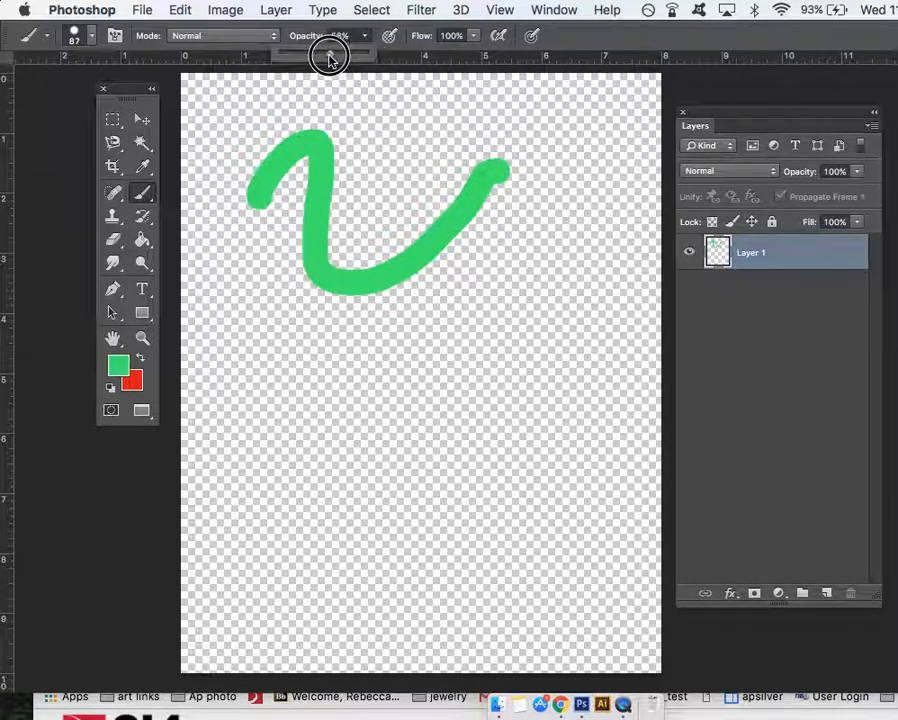
mouse_move(303, 150)
left_mouse_down()
mouse_move(275, 238)
mouse_move(334, 233)
mouse_move(394, 155)
mouse_move(385, 289)
mouse_move(430, 340)
left_mouse_up()
left_click(274, 36)
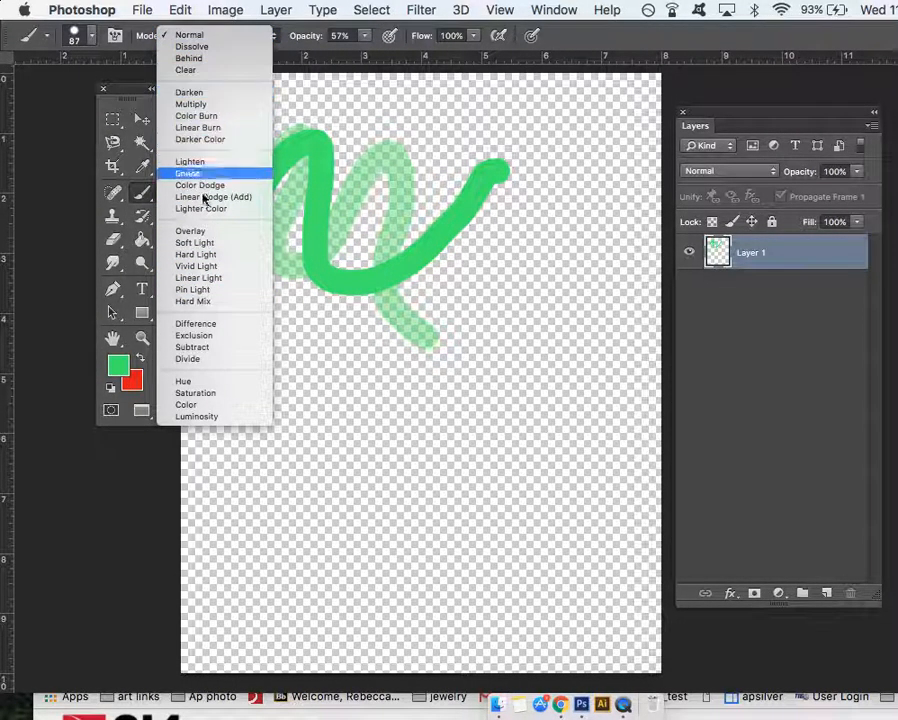
left_click(192, 231)
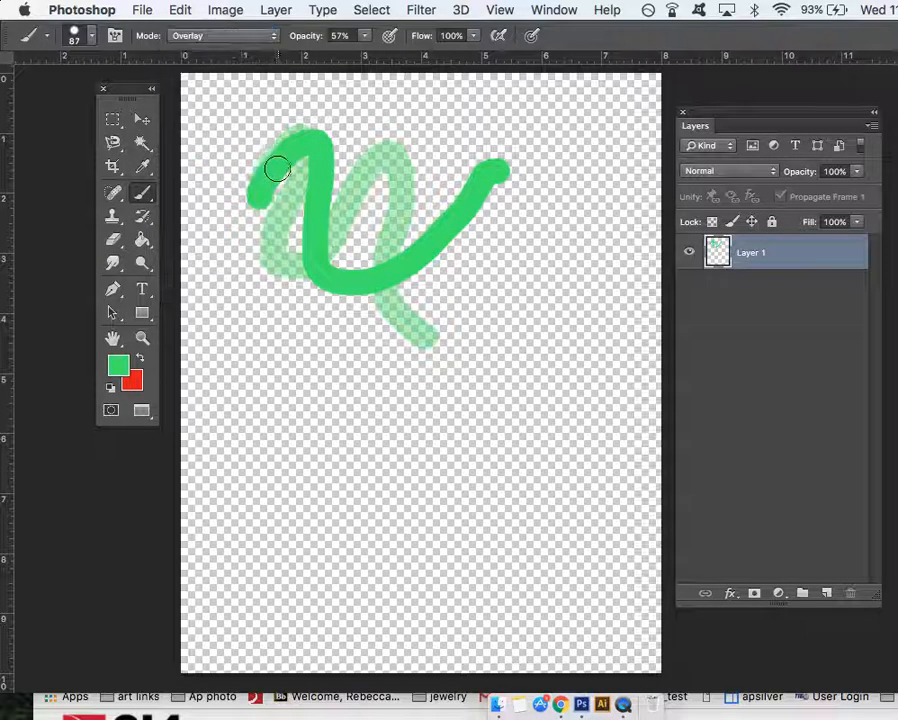
mouse_move(228, 176)
left_mouse_down()
mouse_move(447, 167)
mouse_move(438, 210)
mouse_move(270, 205)
left_mouse_up()
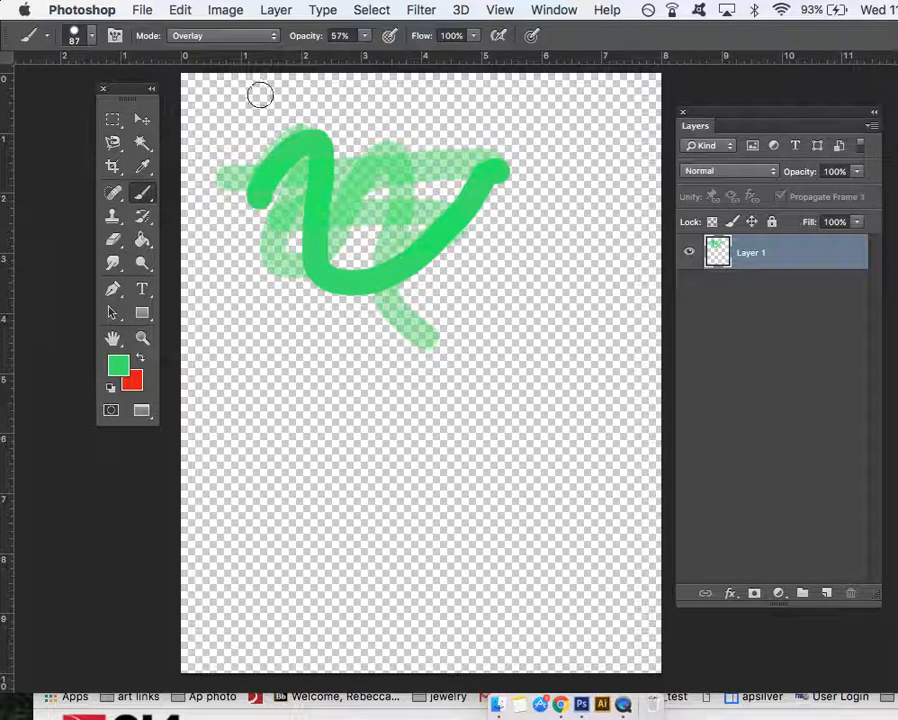
Step: Scribble over the green strokes in Exclusion mode, and return the brush to Normal mode for more overlapping strokes
left_click(276, 37)
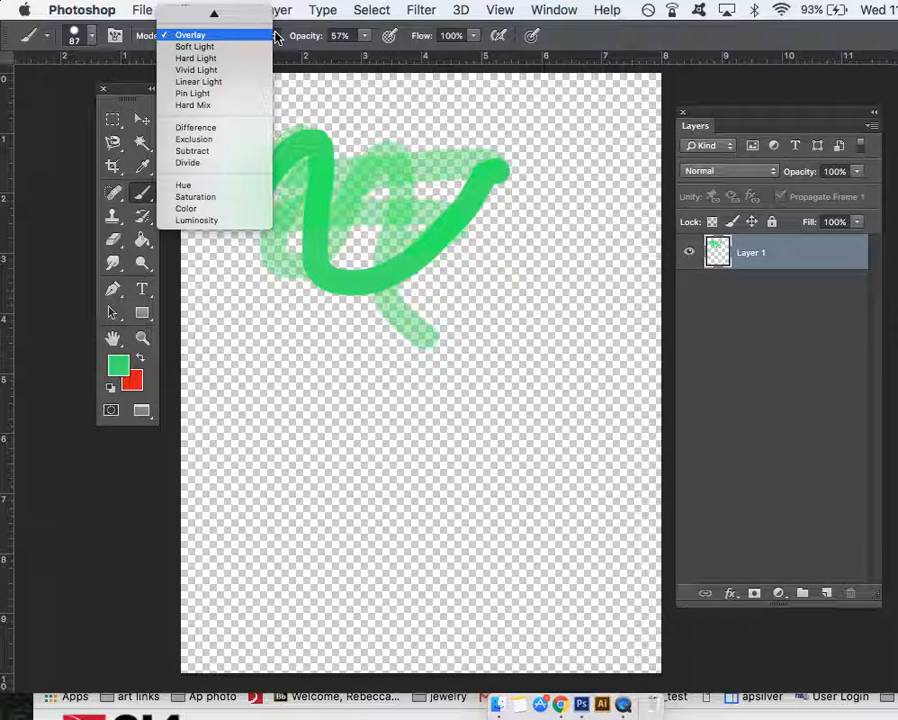
left_click(220, 140)
mouse_move(273, 249)
left_mouse_down()
mouse_move(354, 118)
mouse_move(287, 268)
mouse_move(287, 326)
mouse_move(409, 126)
mouse_move(313, 285)
mouse_move(439, 141)
mouse_move(383, 280)
left_mouse_up()
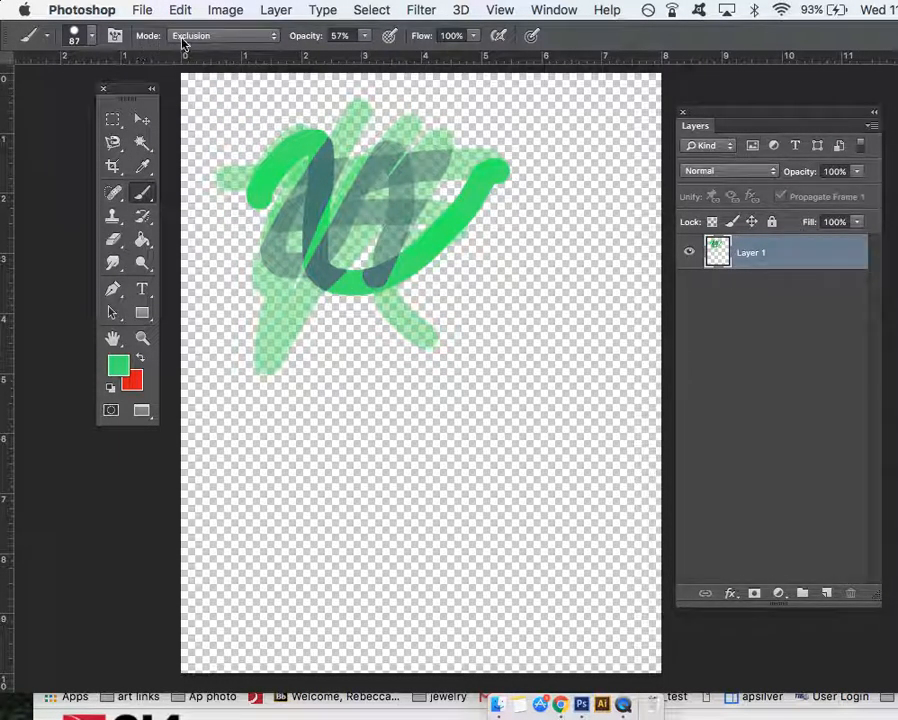
left_click(273, 37)
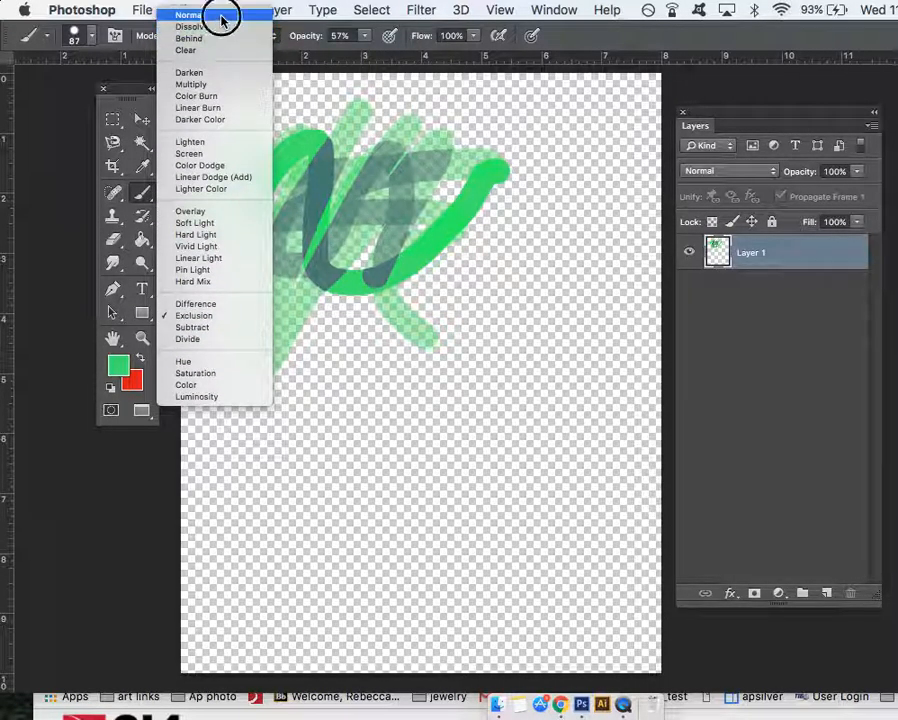
left_click(222, 15)
mouse_move(380, 200)
left_mouse_down()
mouse_move(342, 153)
mouse_move(363, 239)
mouse_move(330, 306)
mouse_move(373, 325)
mouse_move(421, 298)
mouse_move(410, 322)
mouse_move(424, 299)
mouse_move(384, 176)
mouse_move(316, 241)
mouse_move(311, 226)
mouse_move(302, 197)
left_mouse_up()
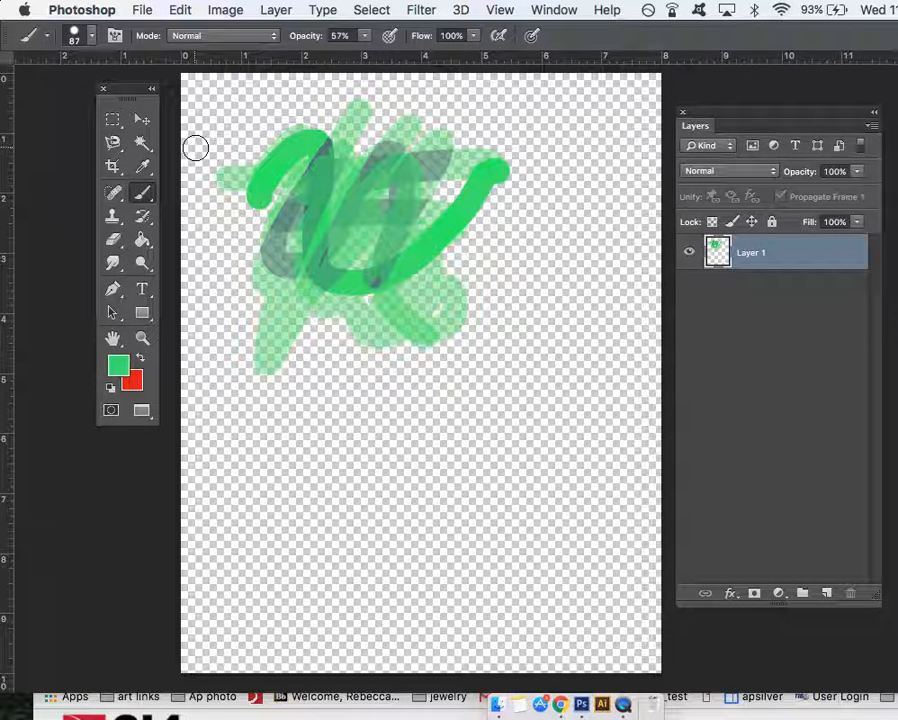
Step: Move the painted artwork slightly right with the Move tool and shift the Layers panel over the canvas's edge
left_click(143, 121)
mouse_move(336, 200)
left_mouse_down()
mouse_move(438, 306)
mouse_move(304, 282)
mouse_move(369, 262)
mouse_move(421, 206)
mouse_move(397, 212)
left_mouse_up()
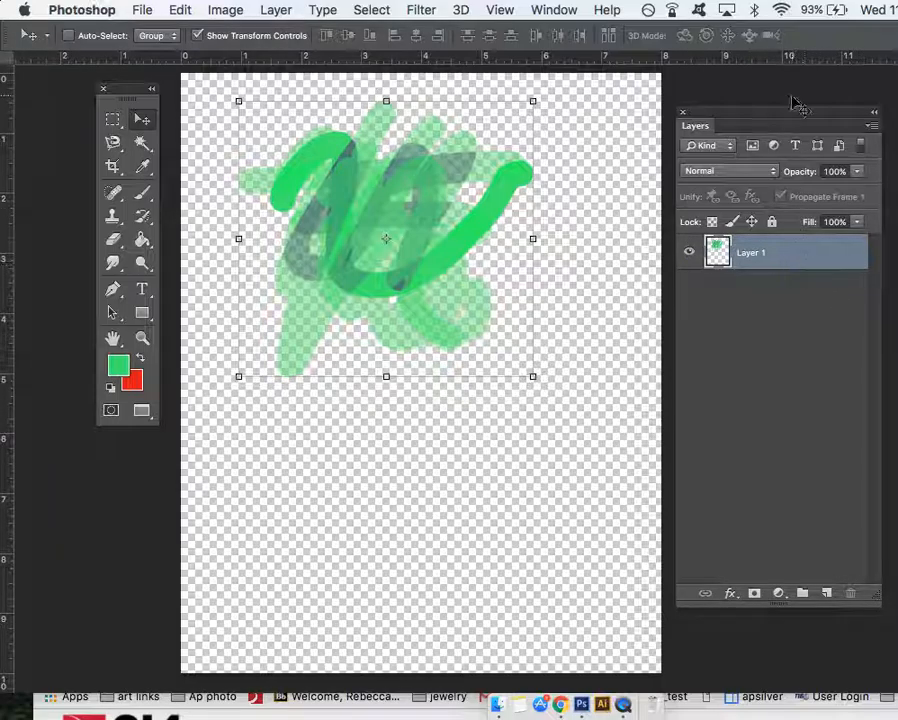
left_click_drag(790, 112, 734, 82)
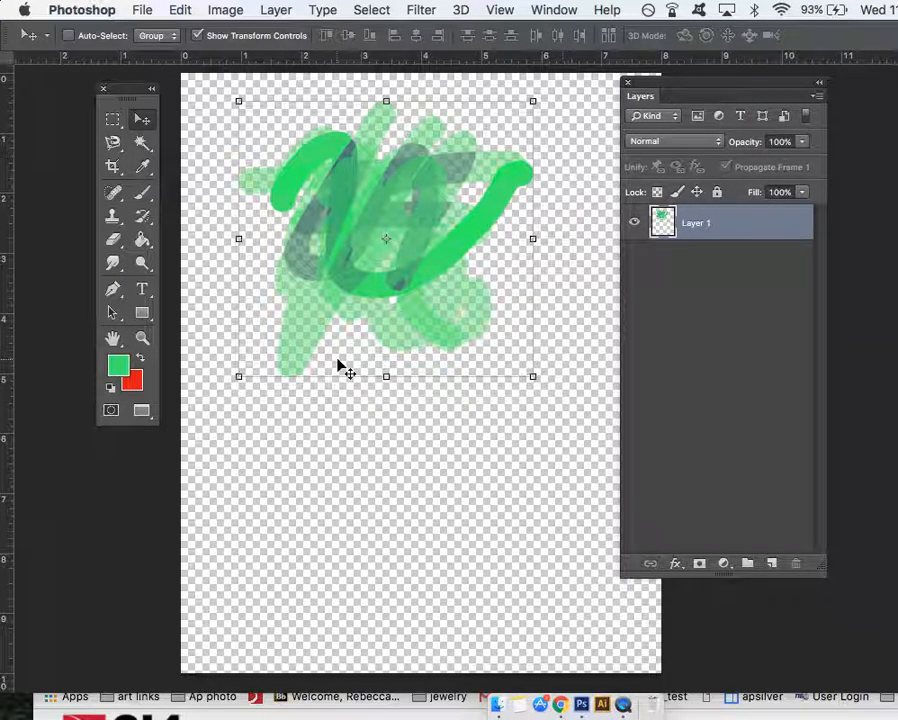
Step: Paint two more green strokes on the lower part of Layer 1 and set the brush opacity to 100%
left_click(142, 194)
mouse_move(420, 572)
left_mouse_down()
mouse_move(475, 563)
mouse_move(545, 438)
left_mouse_up()
left_click_drag(404, 531, 471, 495)
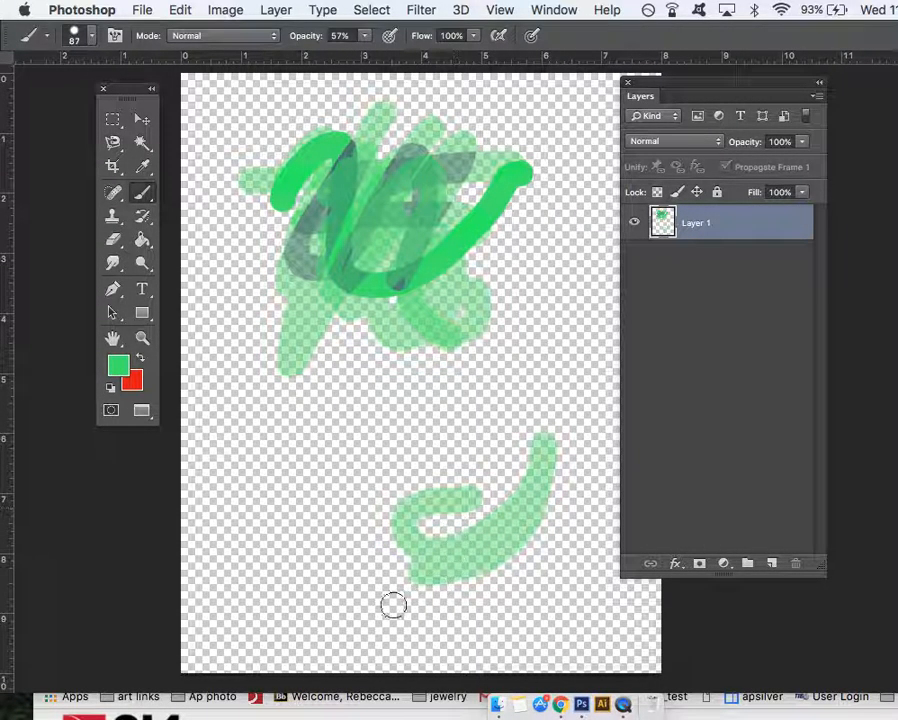
left_click(366, 37)
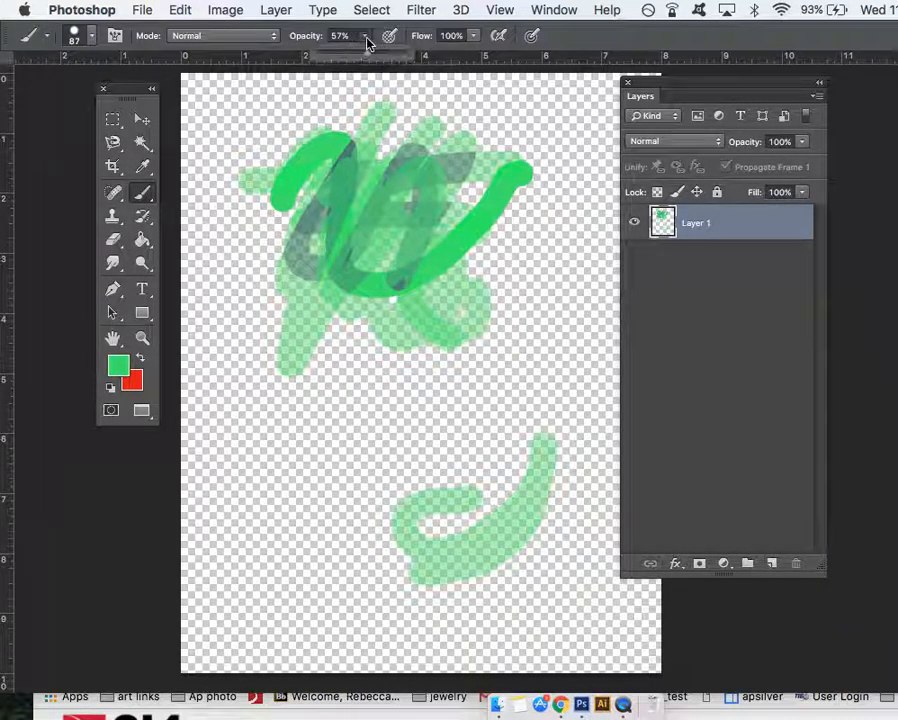
left_click_drag(363, 58, 444, 60)
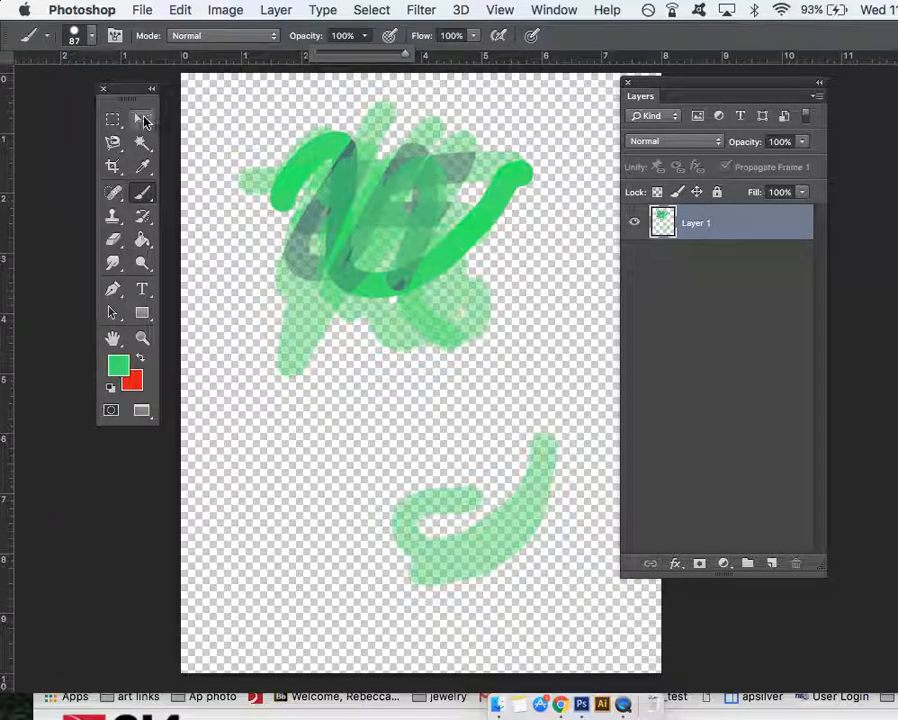
Step: Move all of Layer 1's artwork slightly left and down with the Move tool, and deselect the layer
left_click(142, 119)
mouse_move(362, 206)
left_mouse_down()
mouse_move(316, 224)
mouse_move(344, 214)
mouse_move(350, 222)
left_mouse_up()
left_click(700, 330)
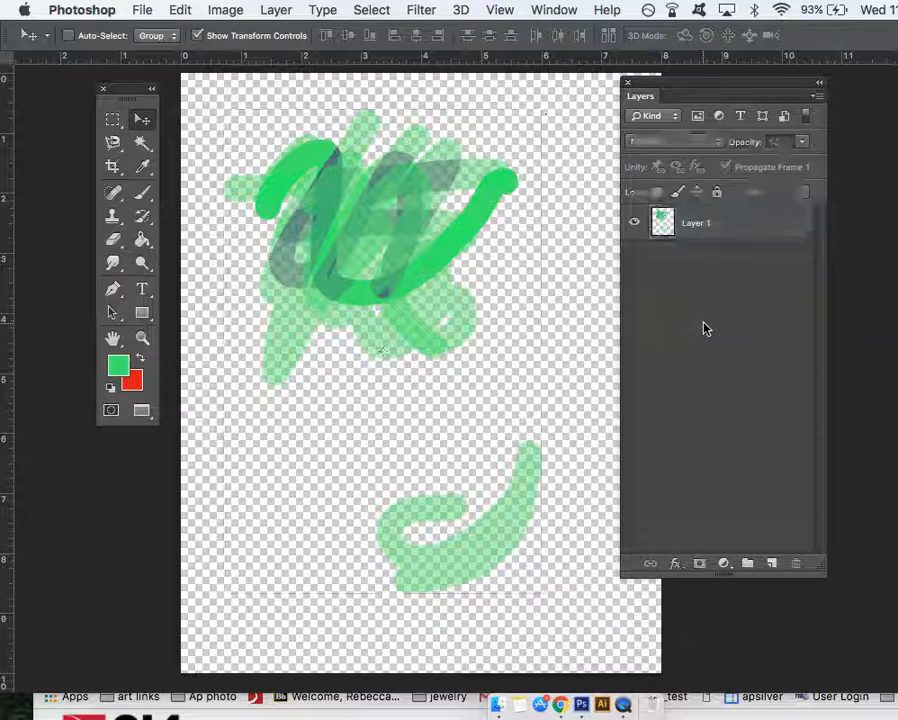
Step: Shrink the Layers panel, add a new layer above Layer 1, and enlarge the panel to fit more layers
left_click_drag(818, 563, 828, 296)
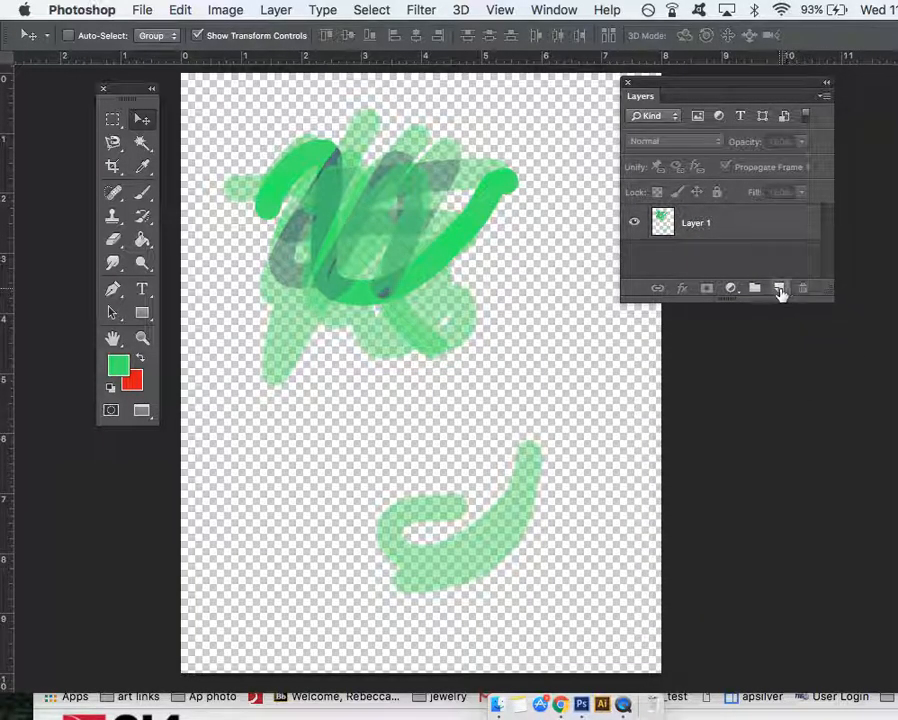
left_click(779, 289)
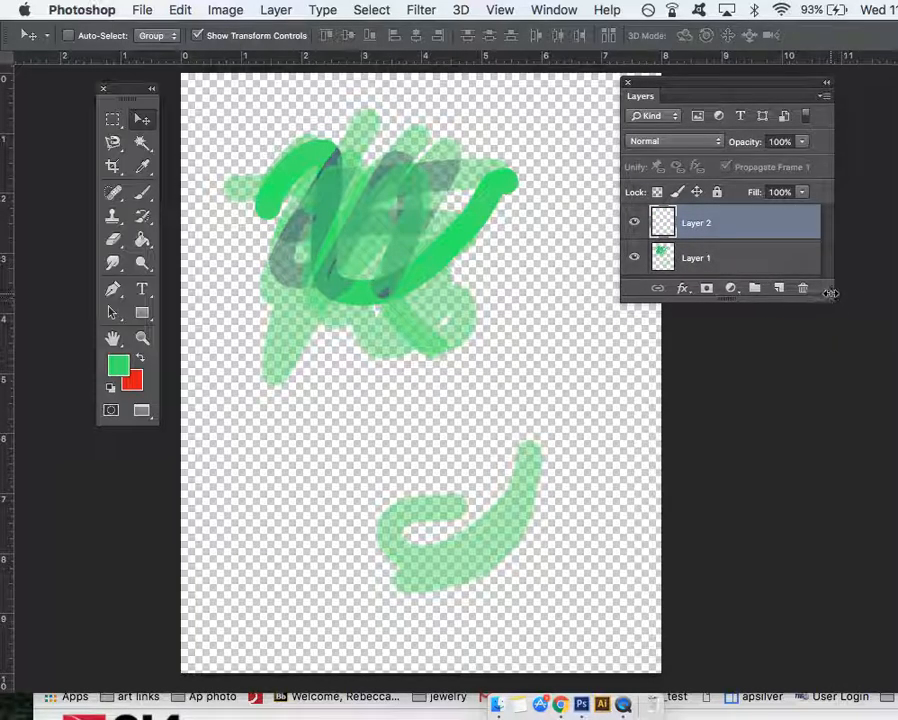
left_click_drag(832, 298, 856, 394)
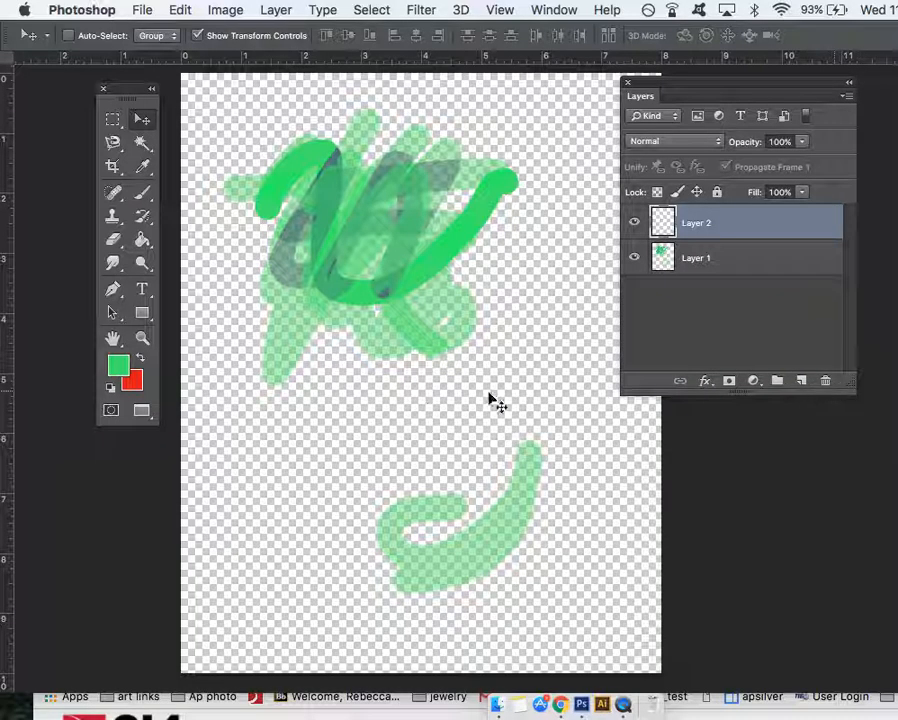
Step: Make red the foreground color and activate the Brush tool with a 2500 px scratch-texture preset
left_click(144, 361)
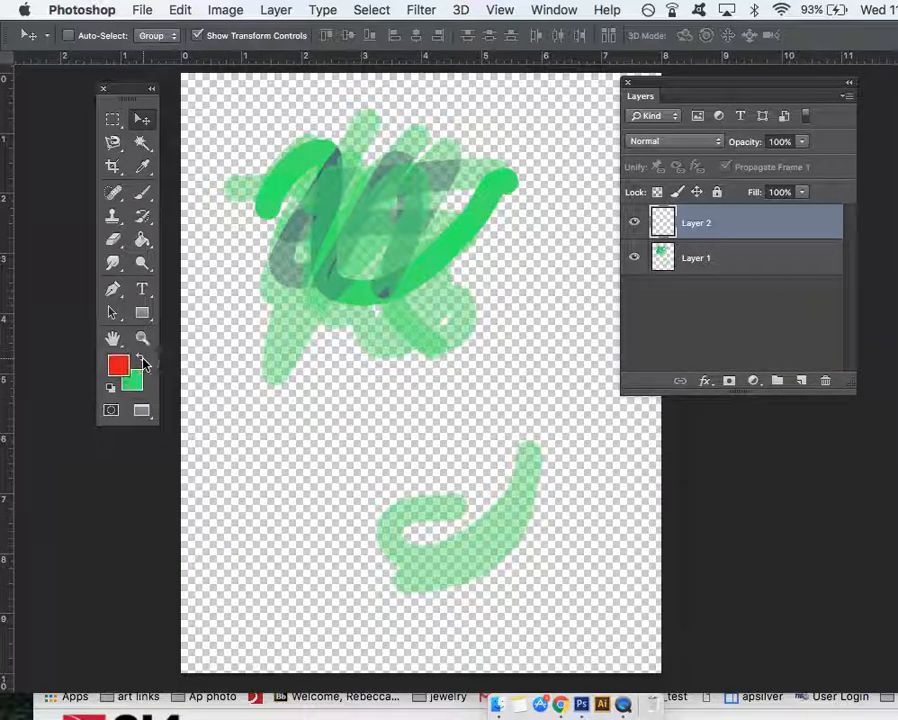
left_click(143, 192)
left_click(90, 35)
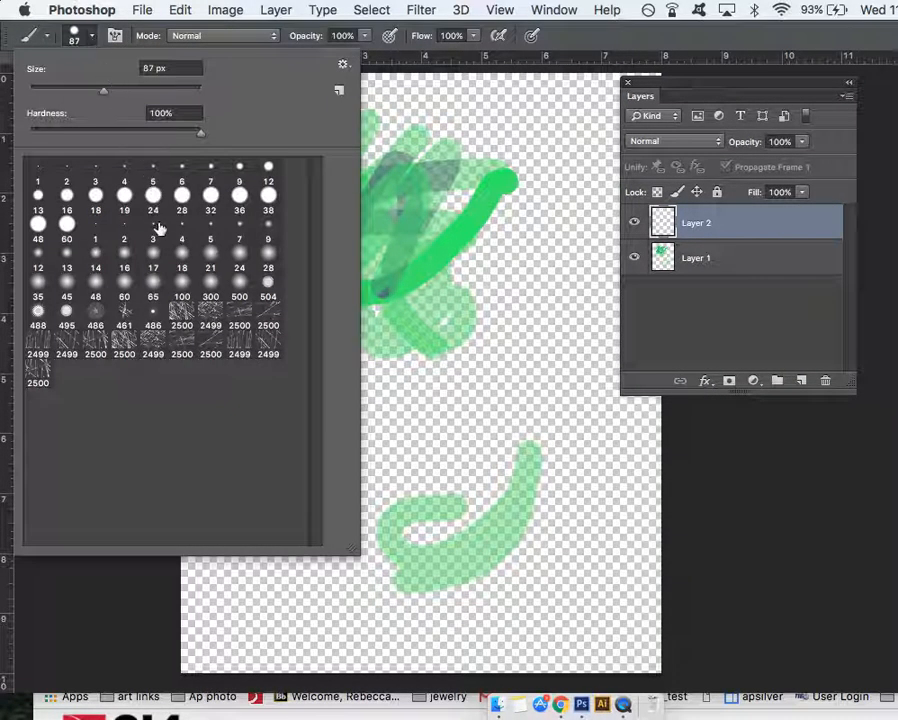
left_click(124, 342)
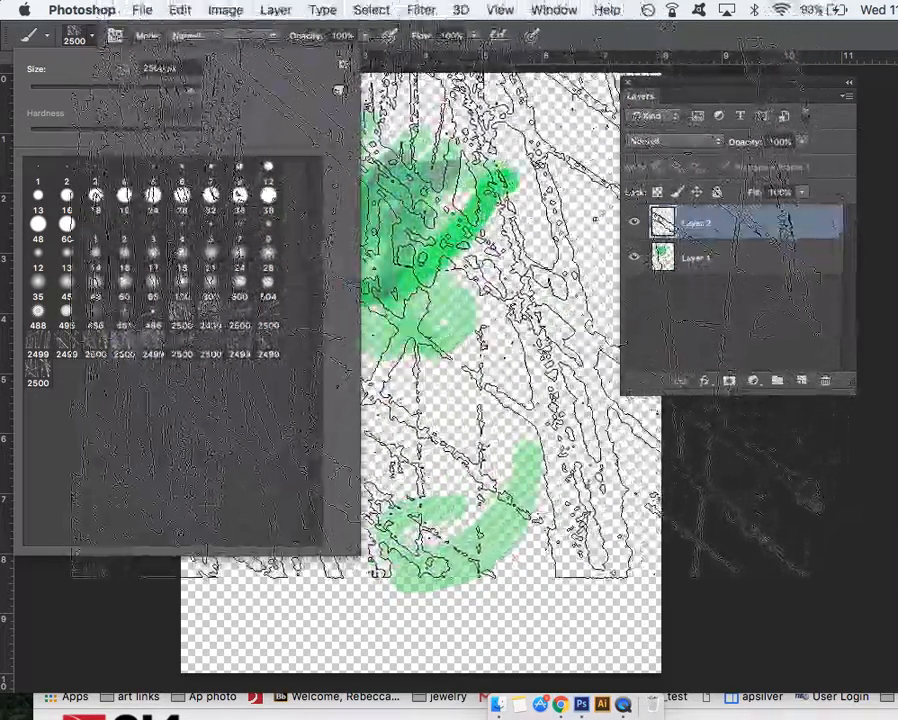
Step: Set the scratch brush's size to 119 px and stamp it a few times over the green strokes on Layer 2
left_click(244, 36)
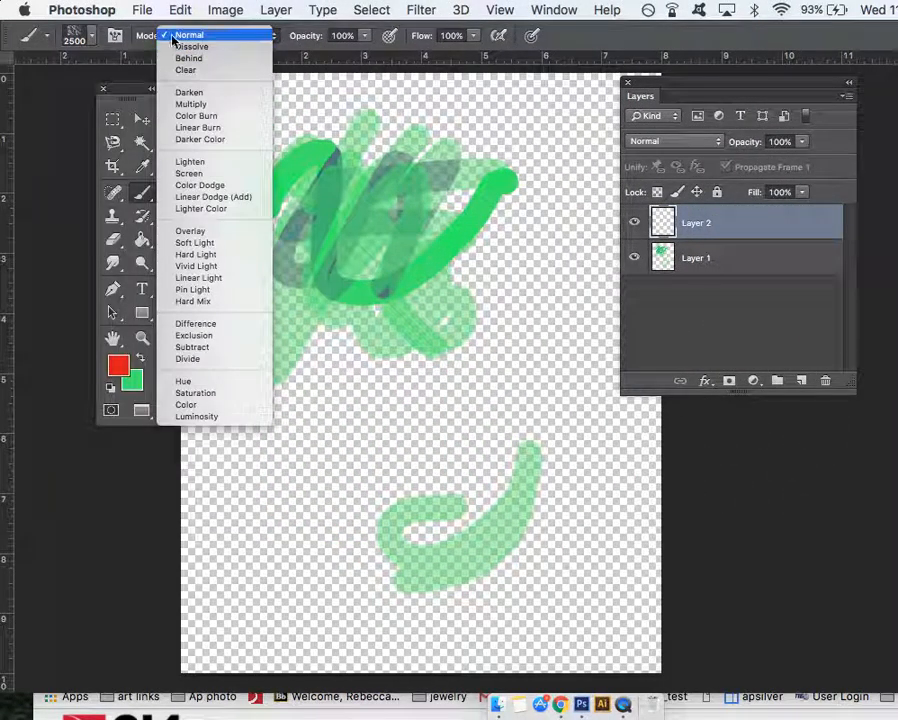
left_click(91, 40)
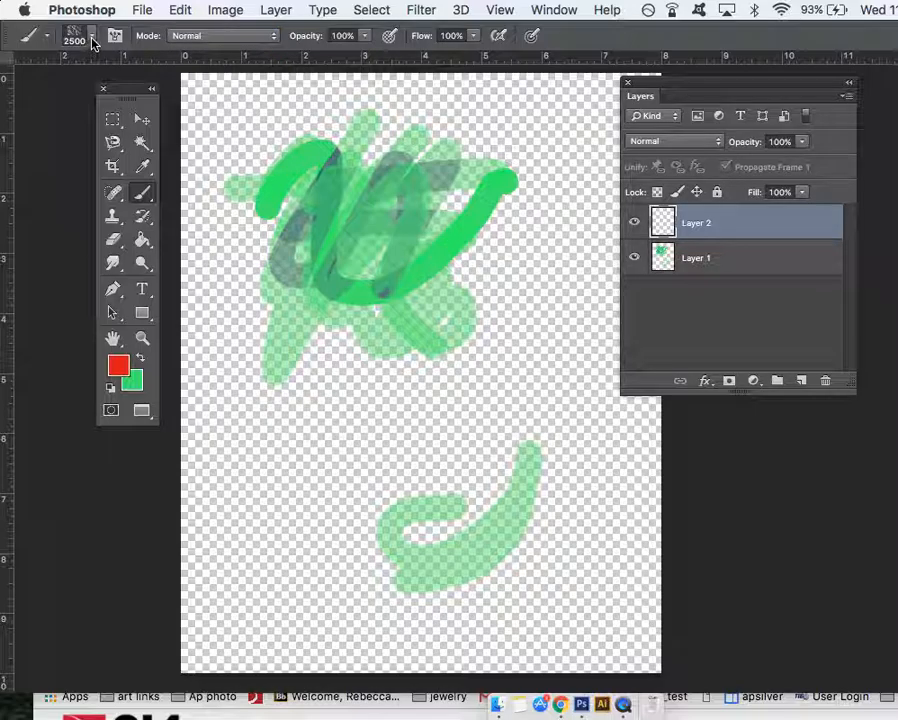
left_click(91, 40)
left_click_drag(181, 93, 72, 90)
type("119")
key("Return")
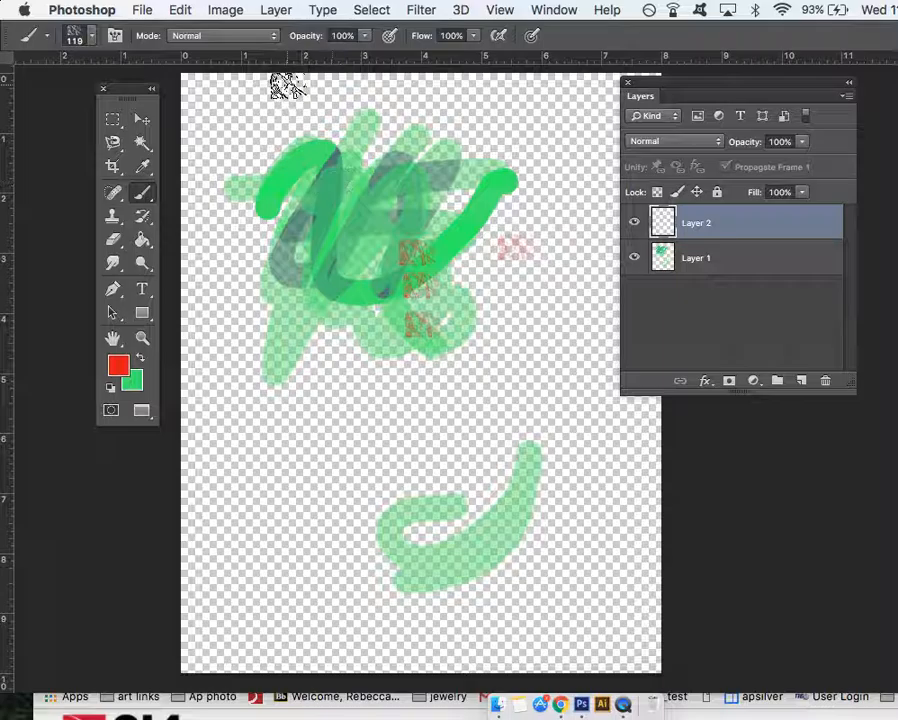
Step: Enlarge the scratch brush to 342 px and stamp the red texture across the green scribble on Layer 2
left_click(96, 37)
left_click_drag(123, 90, 170, 90)
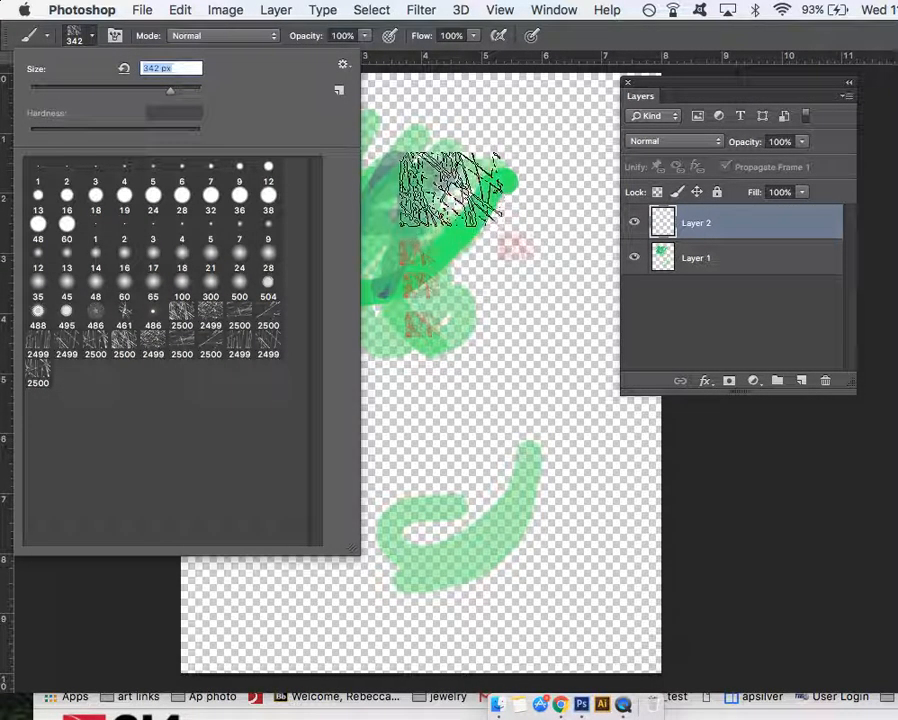
left_click(460, 215)
mouse_move(460, 220)
left_mouse_down()
mouse_move(397, 245)
mouse_move(355, 192)
mouse_move(341, 251)
mouse_move(355, 268)
mouse_move(409, 275)
mouse_move(474, 266)
left_mouse_up()
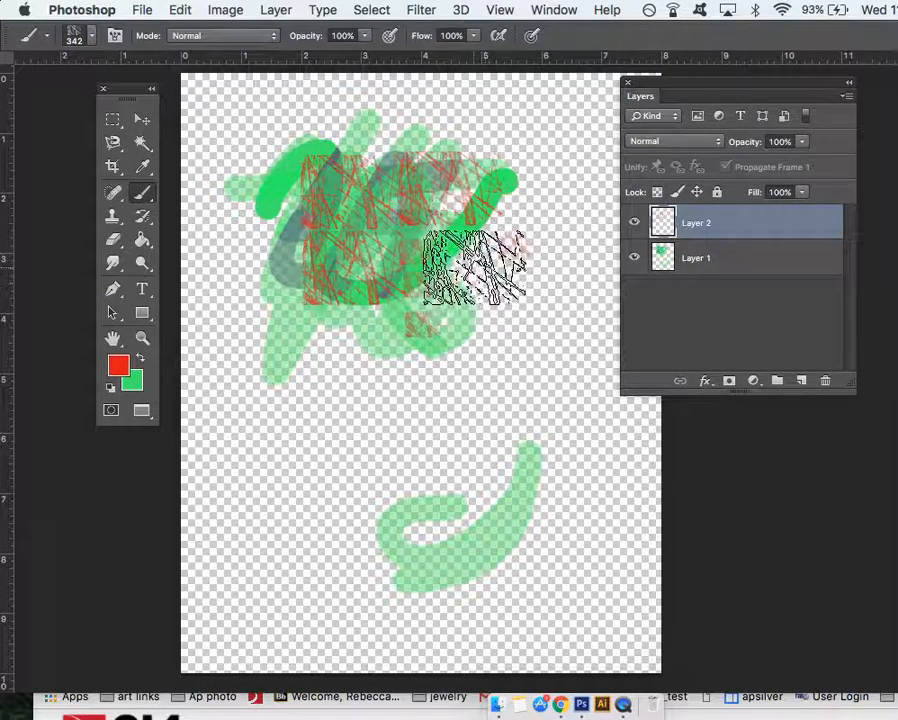
left_click_drag(385, 318, 375, 336)
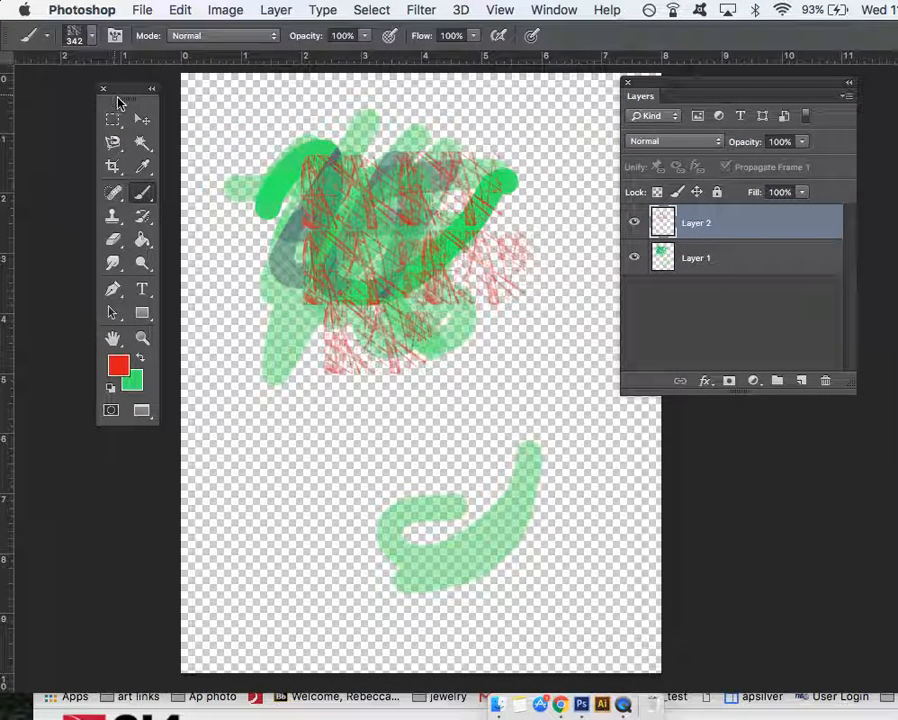
Step: Move Layer 2's red texture around over the green artwork with the Move tool
left_click(145, 119)
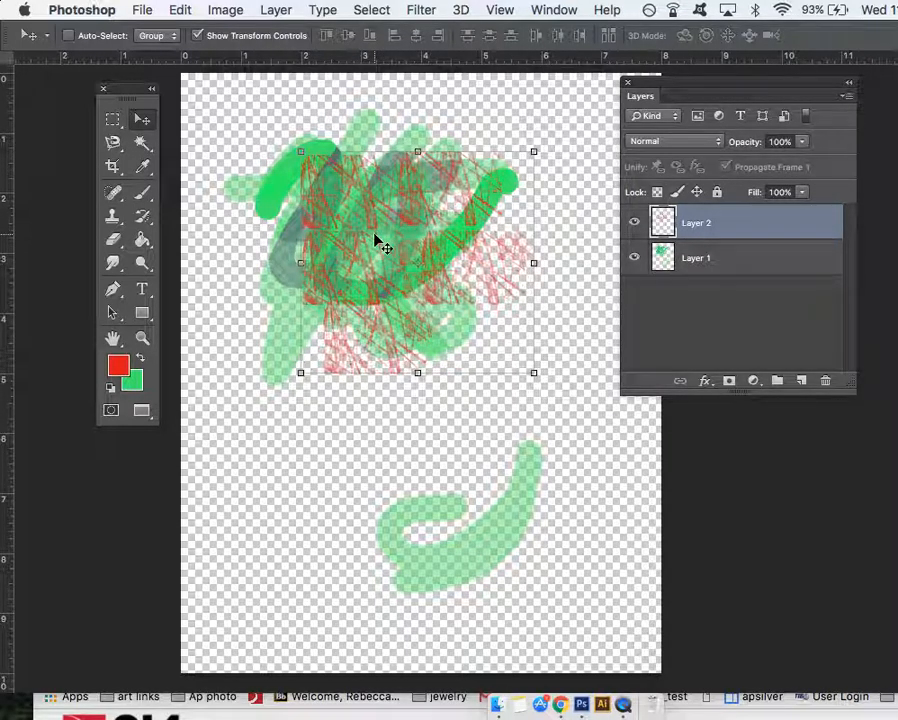
mouse_move(389, 212)
left_mouse_down()
mouse_move(416, 226)
mouse_move(388, 320)
mouse_move(372, 296)
mouse_move(463, 333)
mouse_move(388, 270)
mouse_move(363, 291)
mouse_move(471, 240)
mouse_move(427, 160)
mouse_move(350, 156)
mouse_move(327, 178)
mouse_move(345, 240)
left_mouse_up()
left_click_drag(434, 244, 434, 210)
Step: Reorder Layer 2 below Layer 1 and back above it, repositioning its red texture in each arrangement
left_click_drag(710, 228, 705, 278)
left_click_drag(380, 230, 432, 250)
left_click_drag(737, 259, 727, 220)
left_click_drag(478, 242, 432, 207)
Step: Hide Layer 2 and show it again
left_click(632, 225)
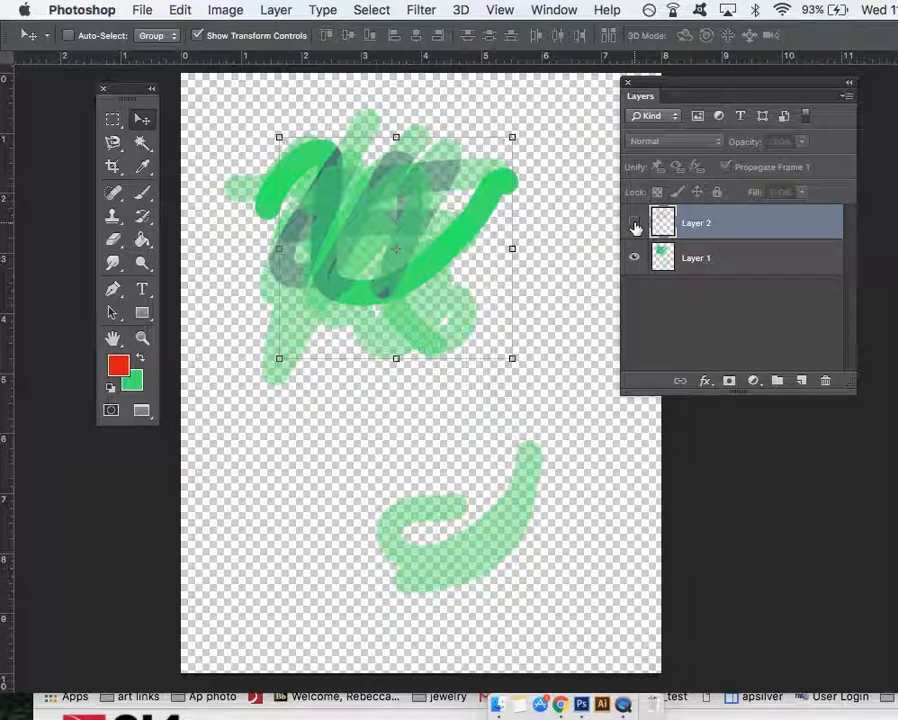
left_click(632, 225)
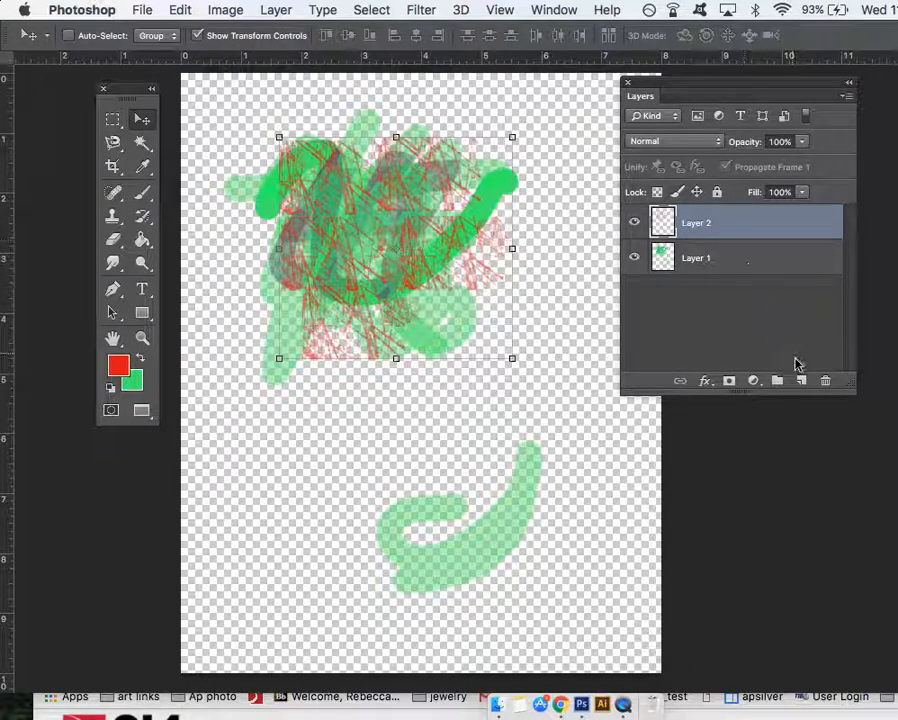
Step: Delete Layer 2 from the document
left_click_drag(760, 222, 797, 222)
left_click(822, 379)
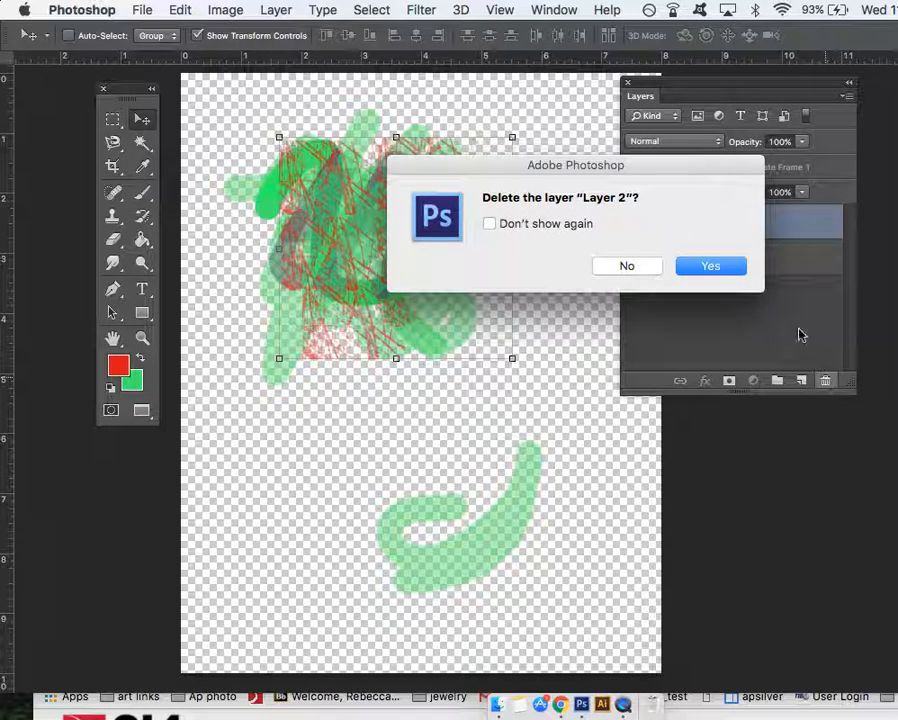
left_click(703, 260)
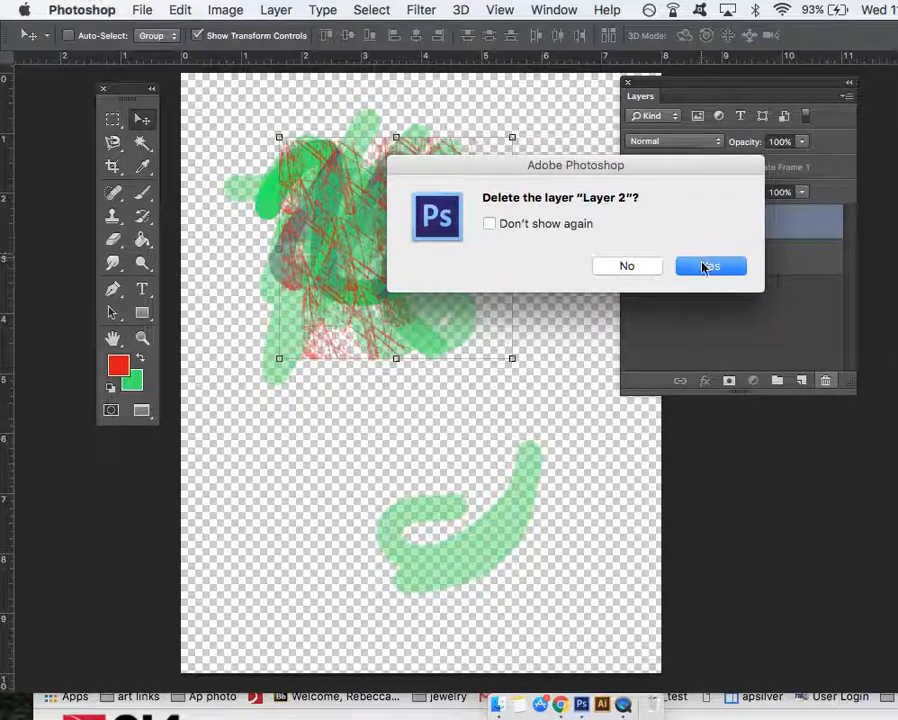